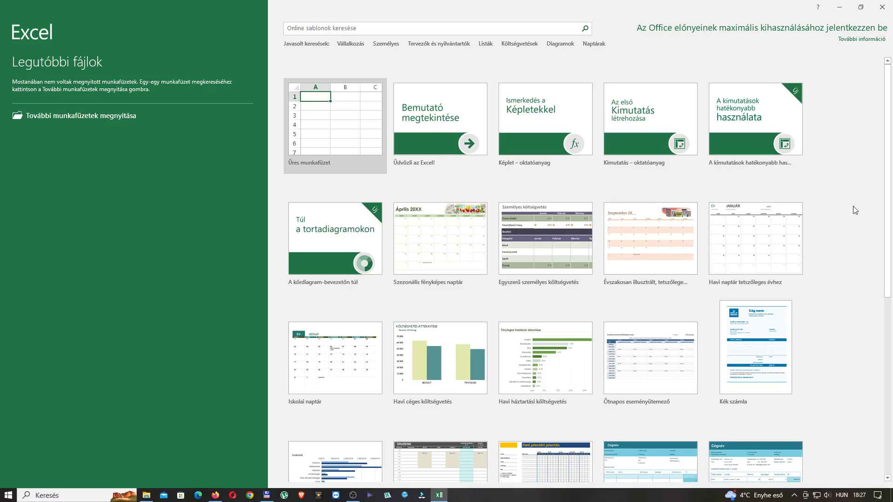
# Step: Create a new blank workbook from the Excel start screen
pyautogui.click(298, 114)
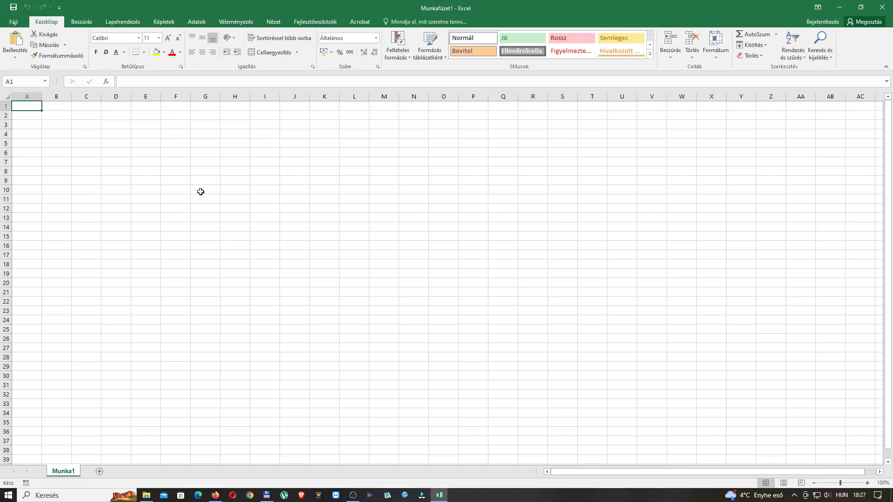
# Step: Enter 12 in the centre cell G10
pyautogui.click(201, 192)
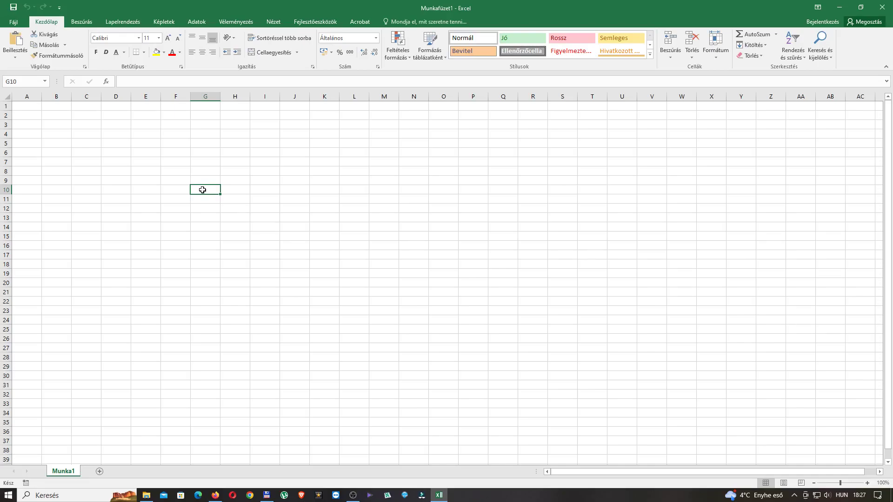
pyautogui.write('12')
pyautogui.press('Return')
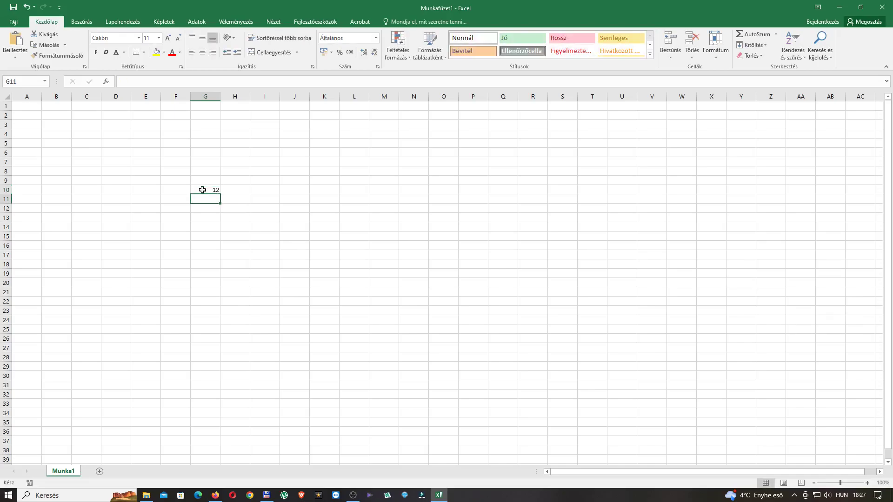
pyautogui.click(202, 190)
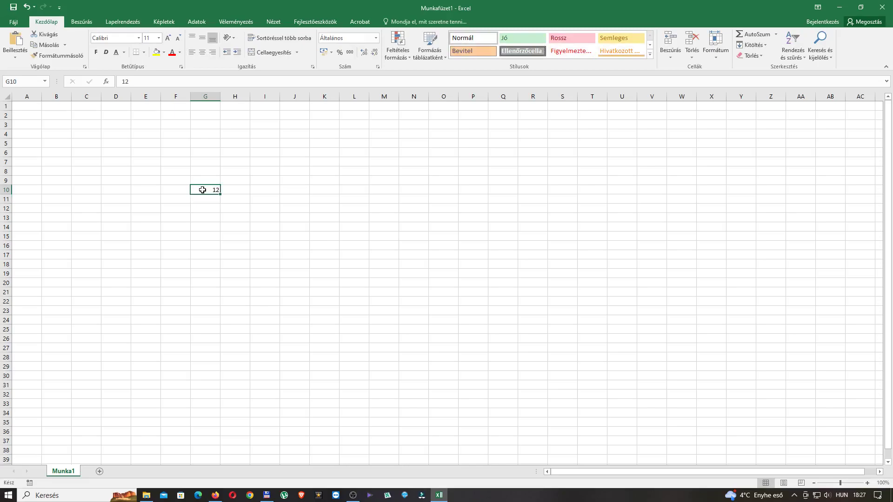
# Step: Enter 11 in cells G11, H11, H10 and H9
pyautogui.click(209, 198)
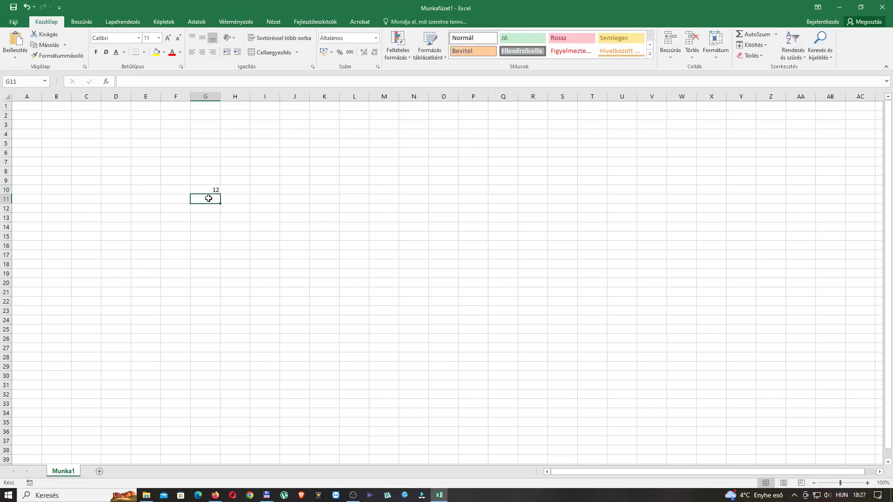
pyautogui.write('11')
pyautogui.press('Return')
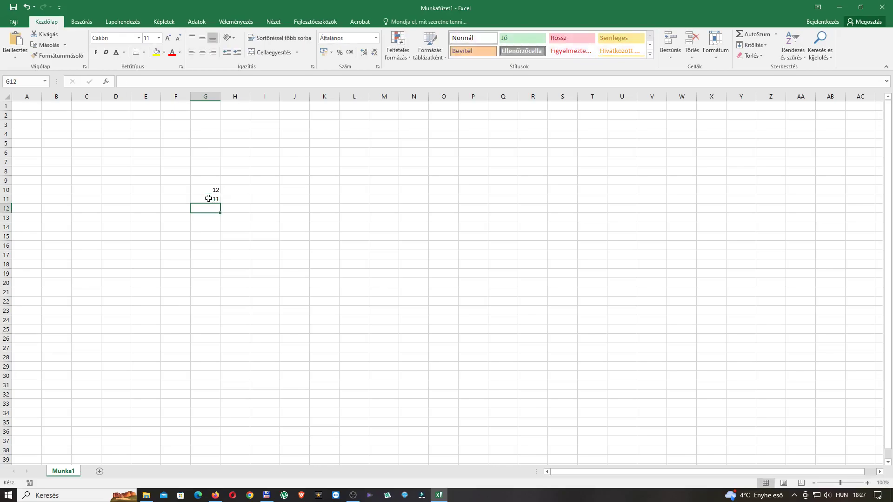
pyautogui.click(208, 199)
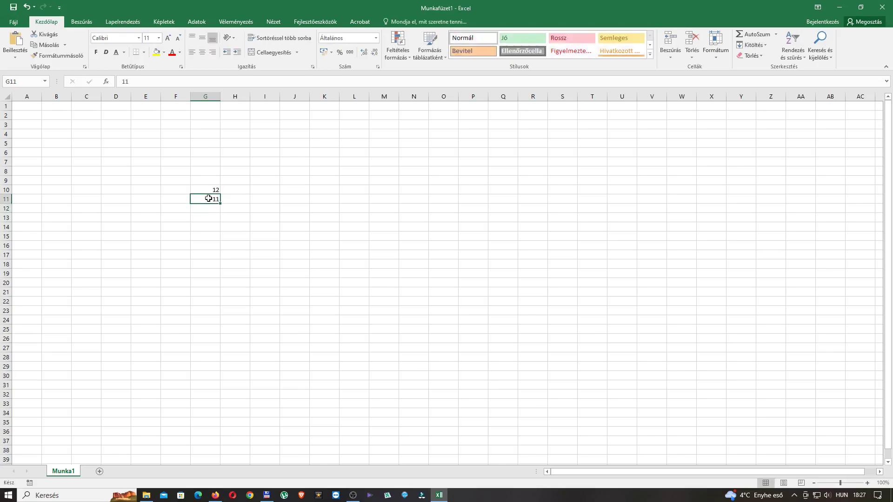
pyautogui.click(234, 202)
pyautogui.write('11')
pyautogui.hotkey('ctrl', 'Return')
pyautogui.press('Up')
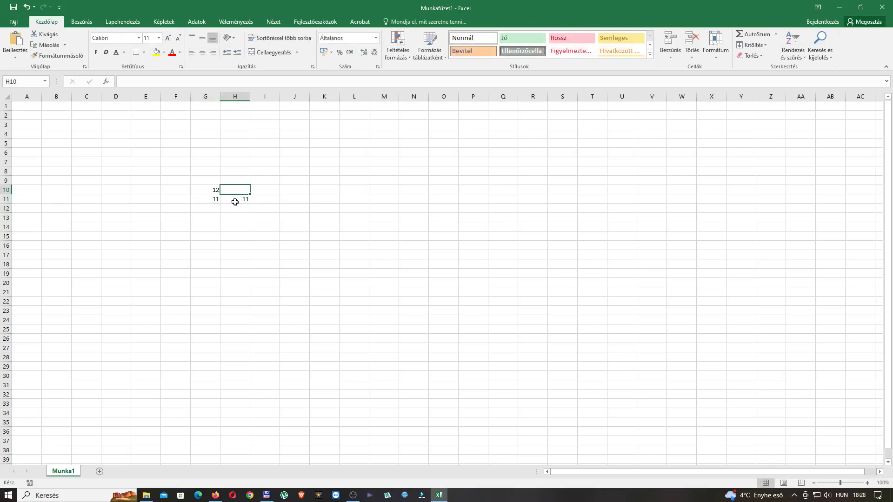
pyautogui.write('11')
pyautogui.hotkey('ctrl', 'Return')
pyautogui.press('Up')
pyautogui.write('11')
pyautogui.press('Return')
# Step: Enter 11 in cells G9, F9, F10 and F11 to finish the grid
pyautogui.press('Left')
pyautogui.press('Up')
pyautogui.write('11')
pyautogui.hotkey('ctrl', 'Return')
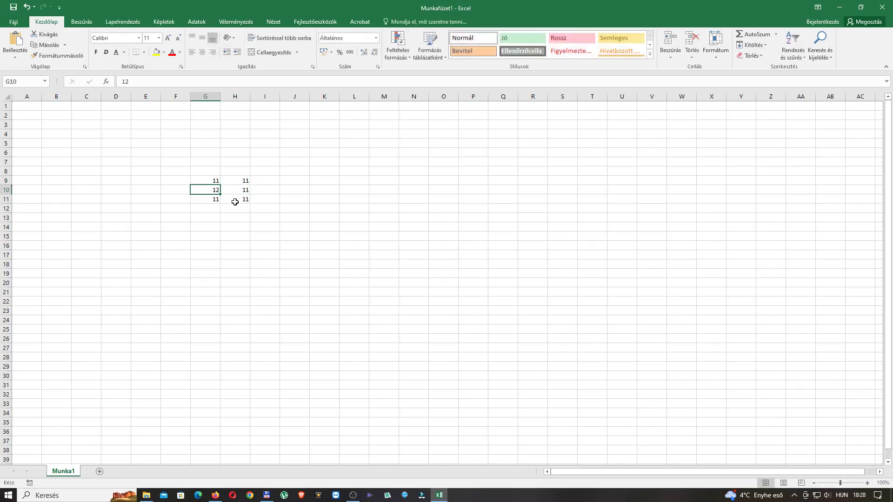
pyautogui.press('Left')
pyautogui.write('11')
pyautogui.press('Return')
pyautogui.press('Down')
pyautogui.press('Up')
pyautogui.write('11')
pyautogui.hotkey('ctrl', 'Return')
pyautogui.press('Down')
pyautogui.write('11')
pyautogui.press('Return')
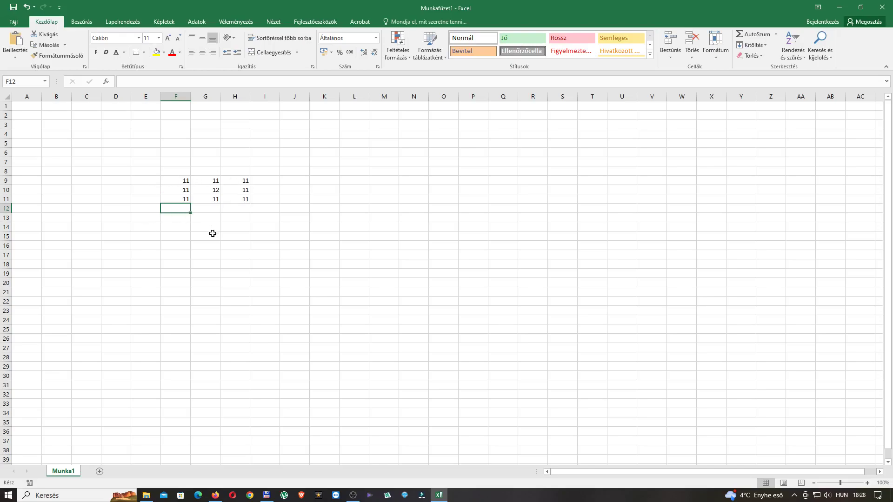
pyautogui.click(214, 190)
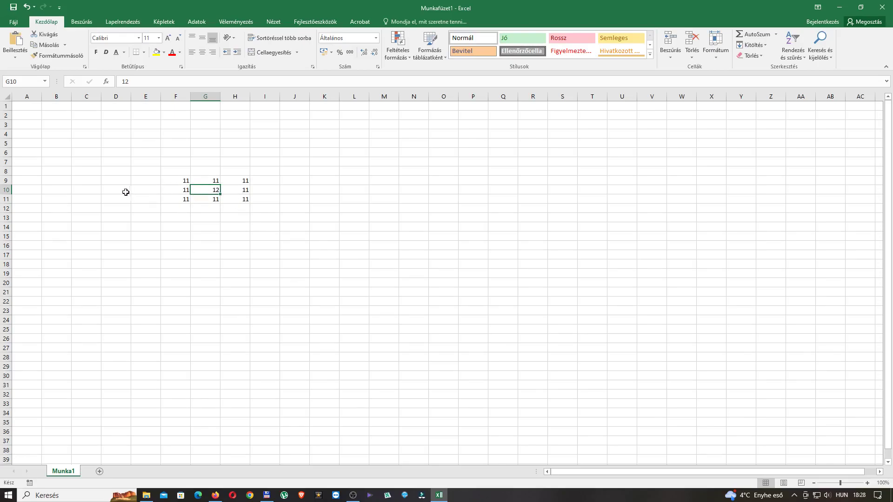
# Step: Clear the Locked option for G10 in Format Cells' Protection settings
pyautogui.rightClick(213, 190)
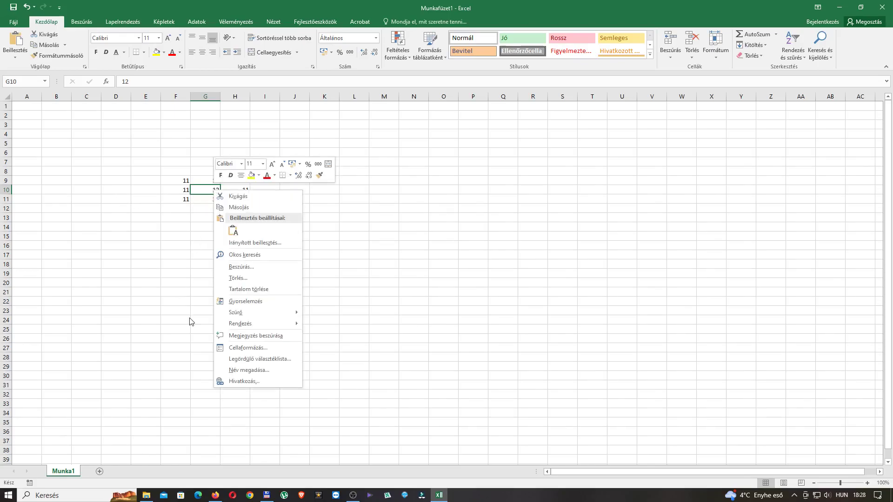
pyautogui.click(246, 351)
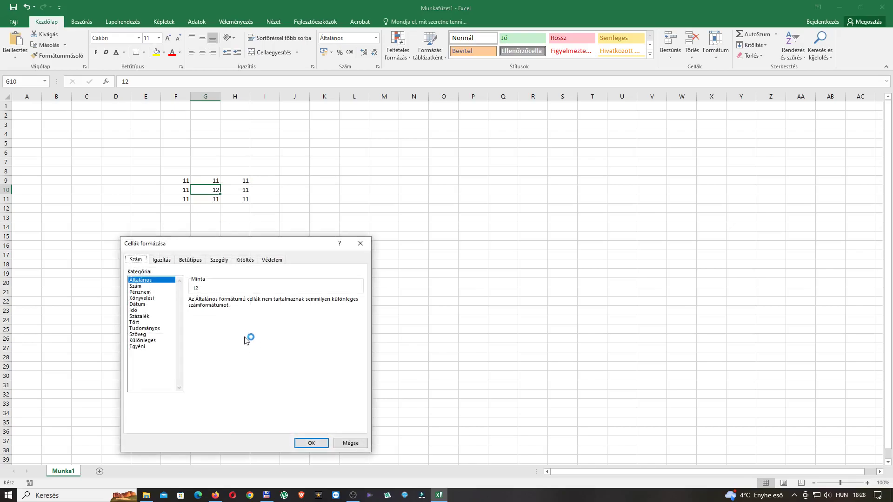
pyautogui.click(273, 261)
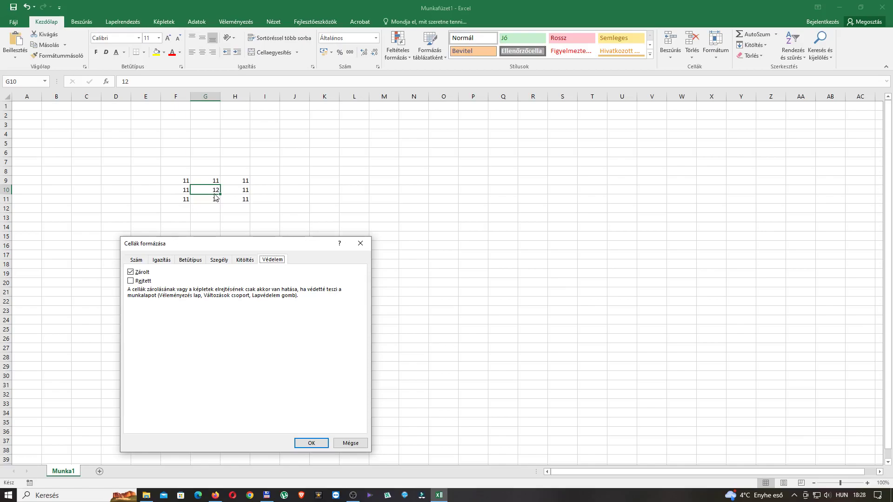
pyautogui.click(130, 272)
pyautogui.click(311, 444)
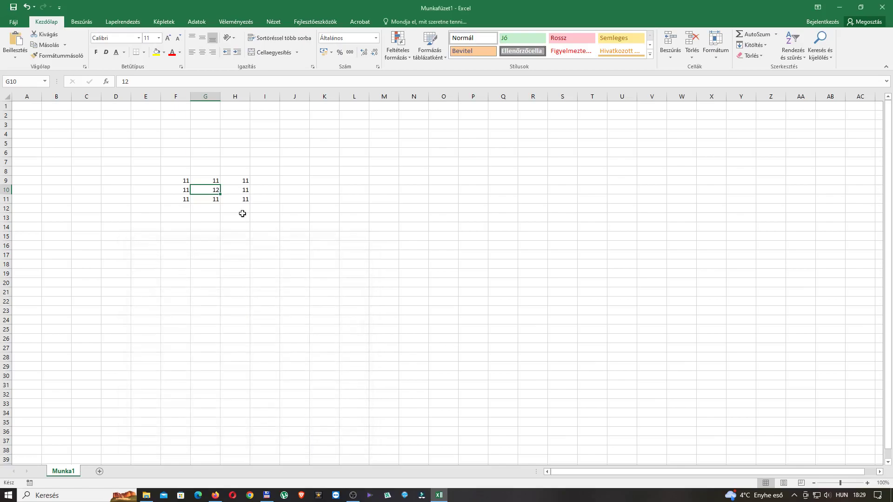
pyautogui.click(238, 182)
pyautogui.rightClick(238, 181)
pyautogui.click(264, 338)
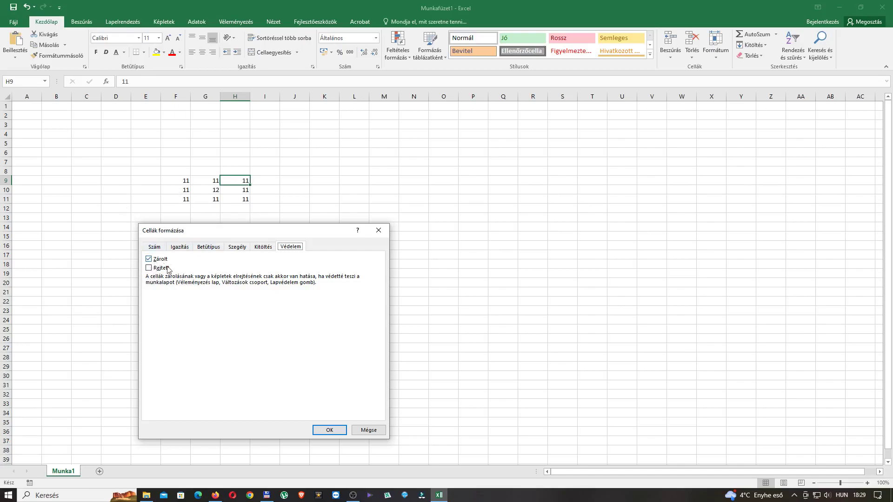
pyautogui.click(332, 431)
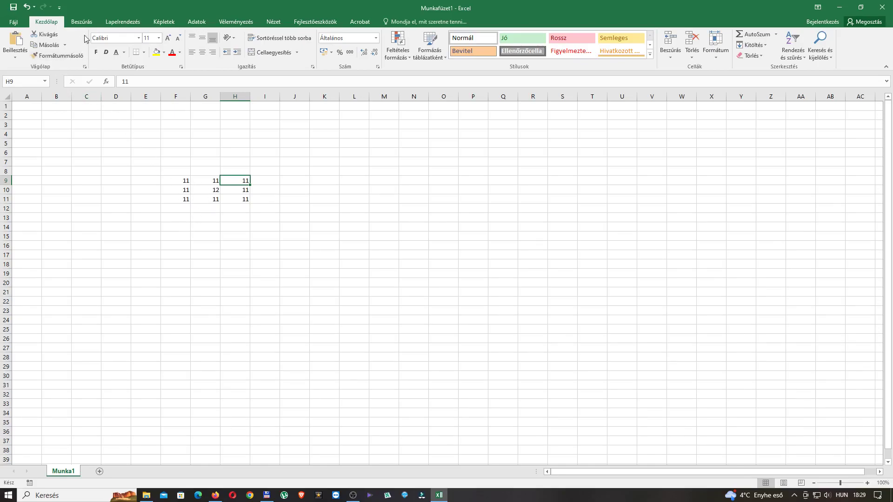
pyautogui.click(233, 23)
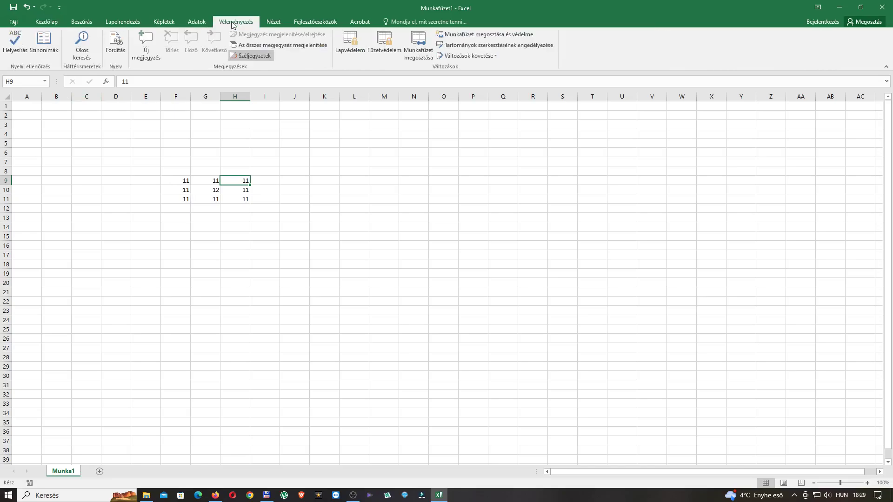
# Step: Protect the sheet with a password and confirm it
pyautogui.click(350, 40)
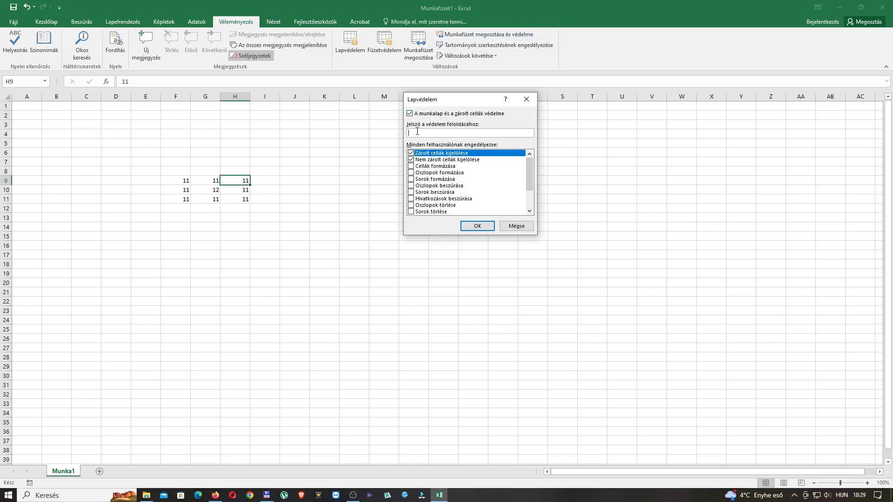
pyautogui.click(476, 226)
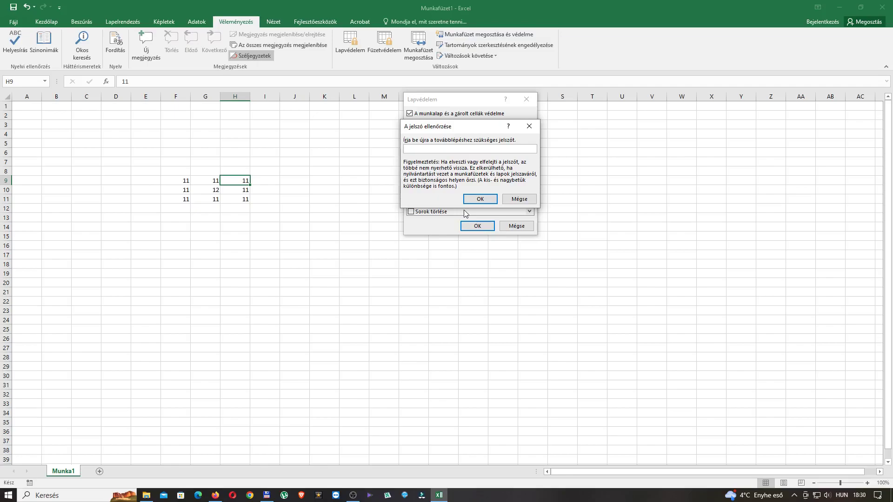
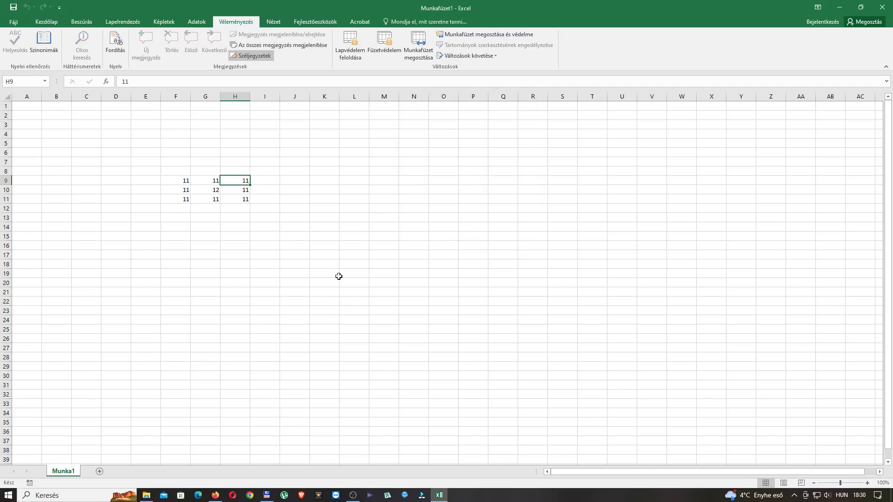
# Step: Try editing F9, G9 and H9, dismissing each protected-sheet warning
pyautogui.click(176, 181)
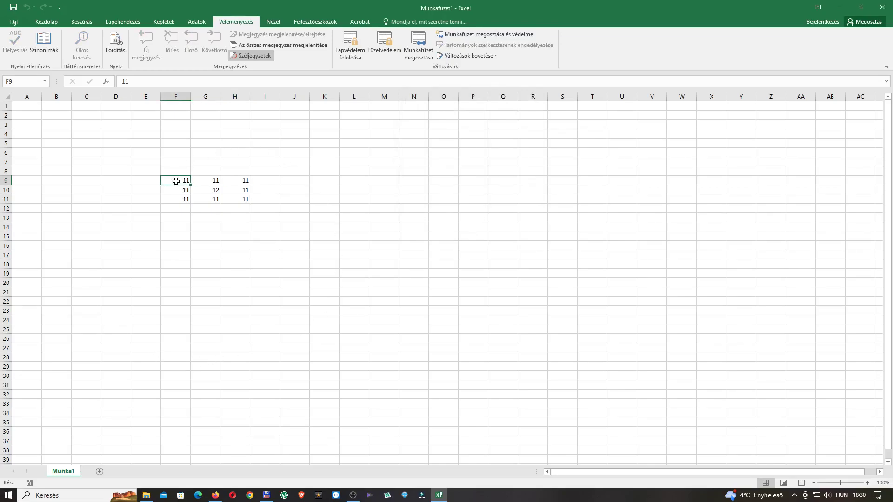
pyautogui.doubleClick(176, 181)
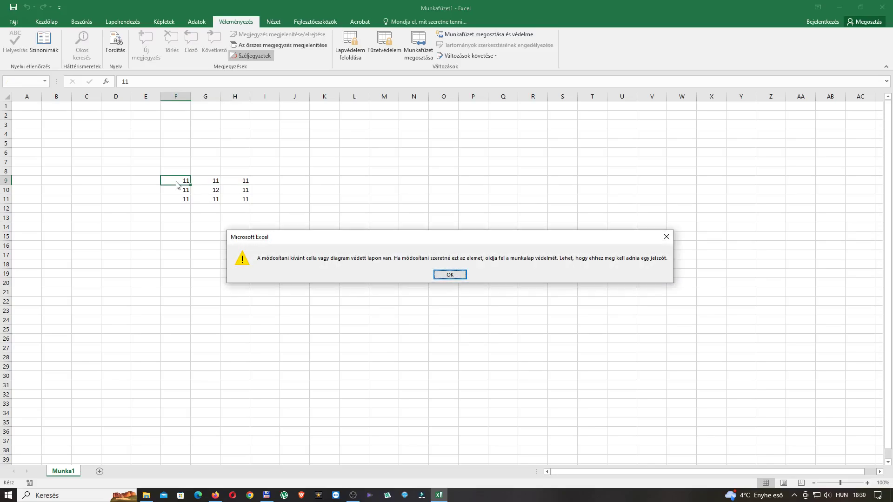
pyautogui.press('Return')
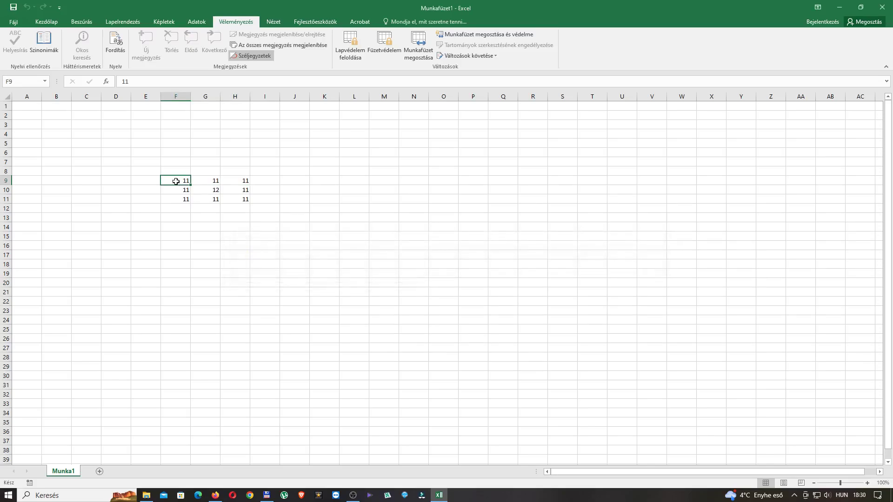
pyautogui.click(209, 181)
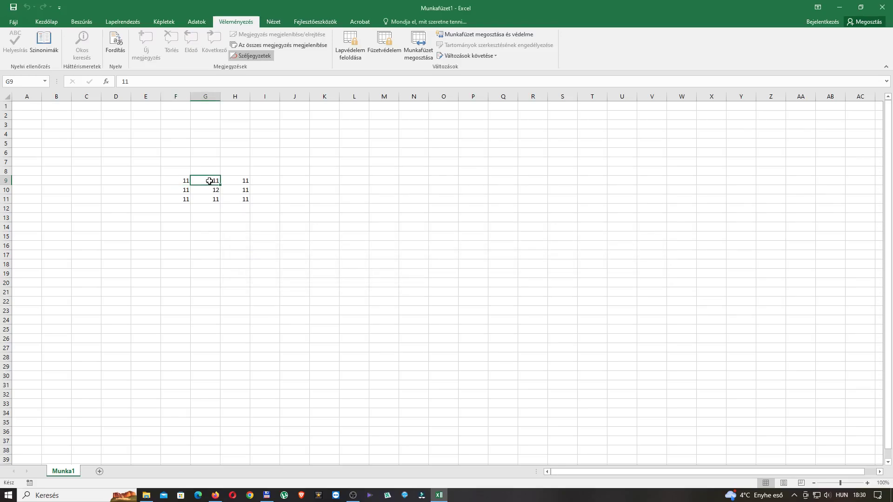
pyautogui.doubleClick(209, 181)
pyautogui.press('Return')
pyautogui.click(242, 181)
pyautogui.doubleClick(242, 181)
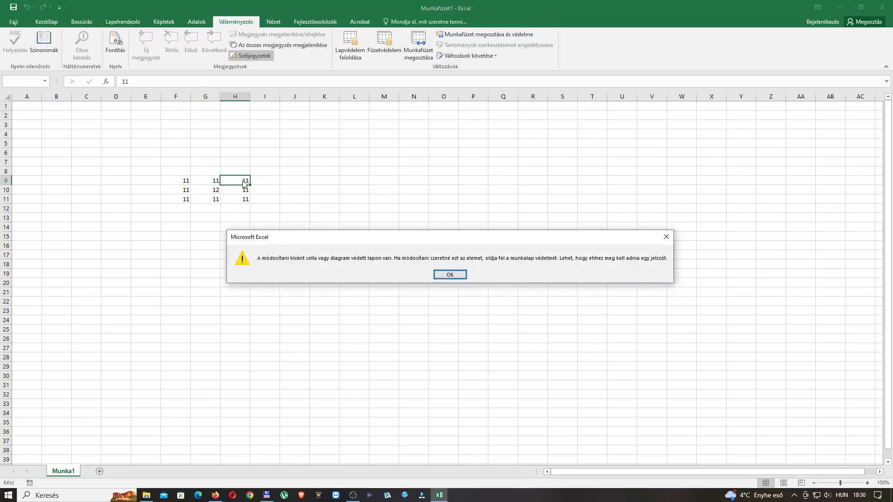
pyautogui.press('Return')
# Step: Try editing H10, H11, G11 and F11, confirming each is blocked by protection
pyautogui.click(243, 190)
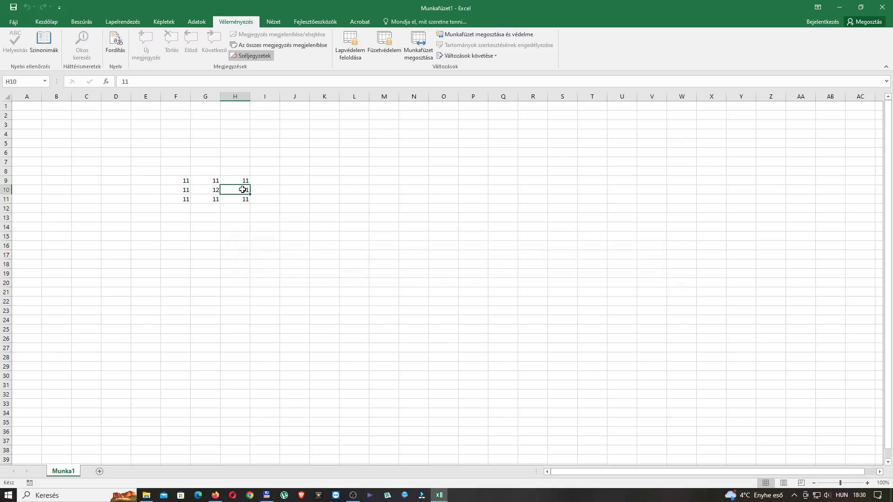
pyautogui.doubleClick(242, 189)
pyautogui.click(440, 275)
pyautogui.click(237, 201)
pyautogui.doubleClick(236, 201)
pyautogui.press('Return')
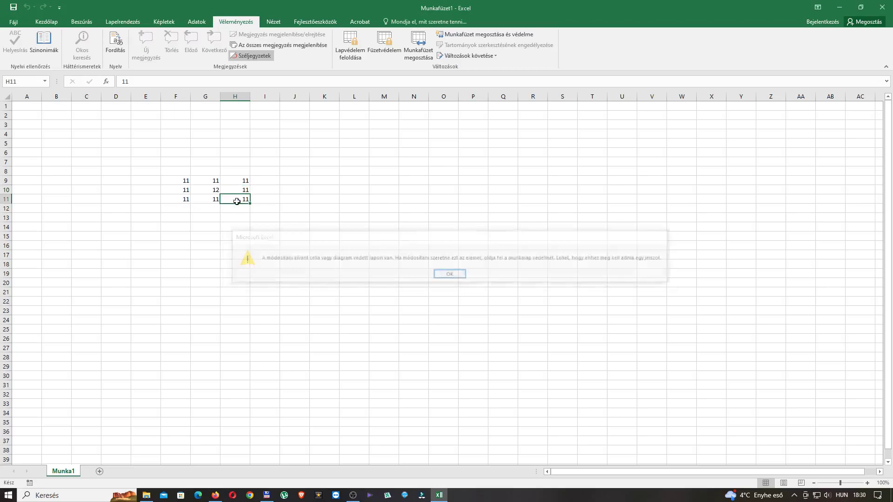
pyautogui.click(212, 201)
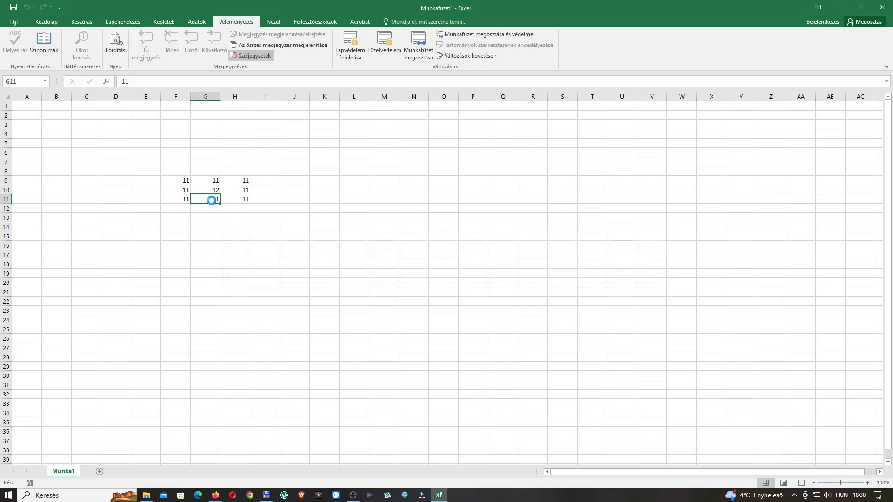
pyautogui.doubleClick(211, 201)
pyautogui.press('Return')
pyautogui.click(173, 201)
pyautogui.doubleClick(173, 201)
pyautogui.press('Return')
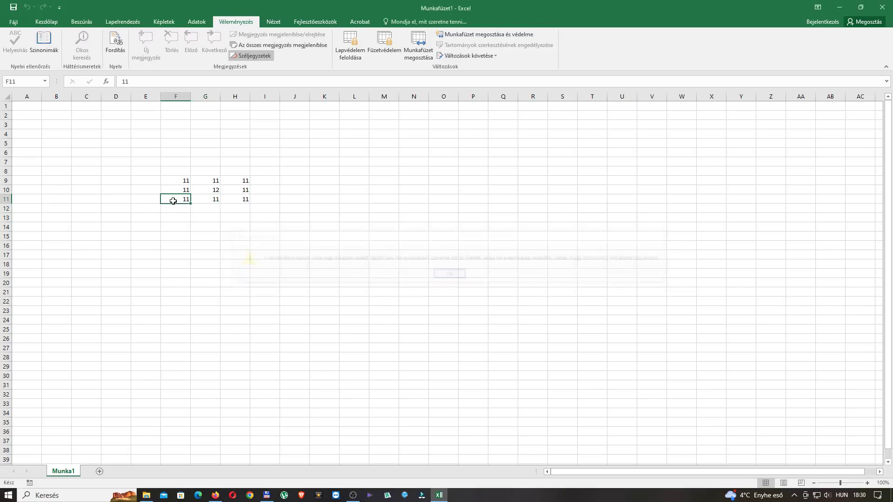
# Step: Enter 20 in the editable cell G10, then confirm G11 still rejects input
pyautogui.click(213, 189)
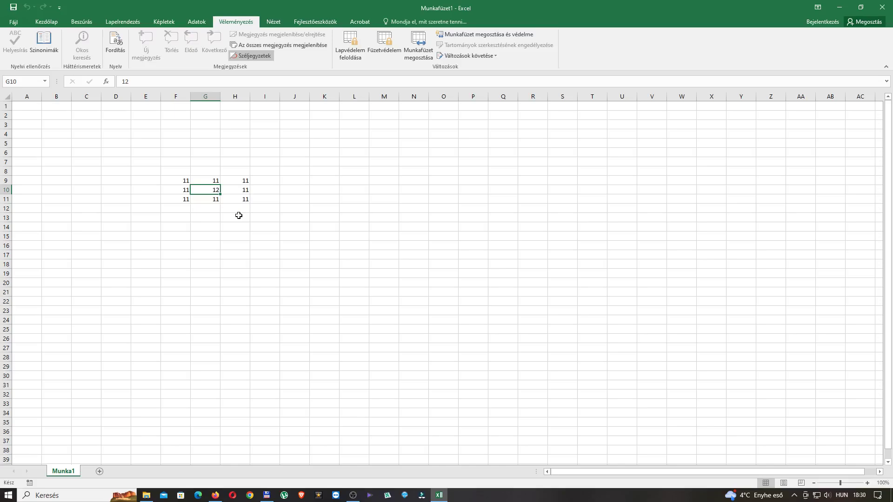
pyautogui.write('10')
pyautogui.press('Return')
pyautogui.press('Up')
pyautogui.write('20')
pyautogui.press('Return')
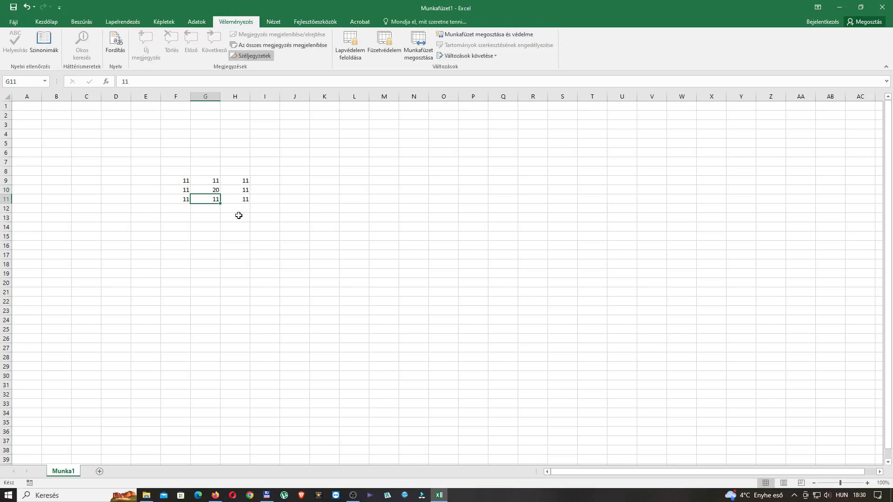
pyautogui.write('1')
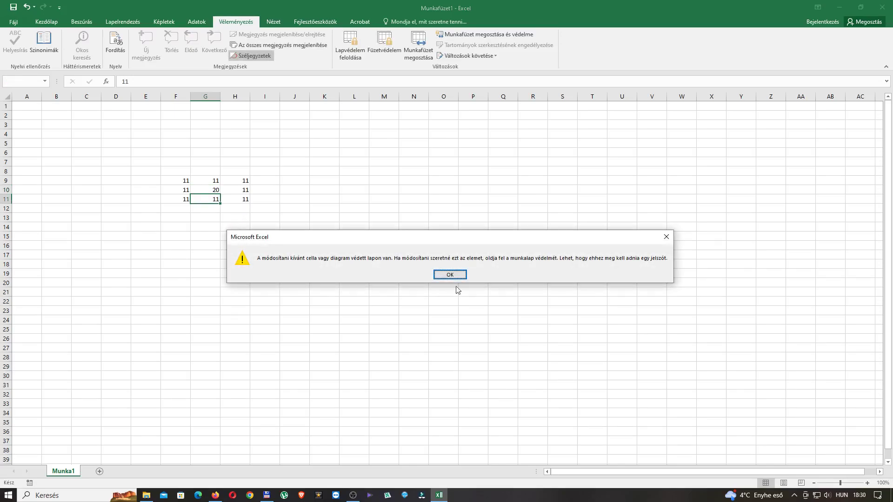
pyautogui.click(458, 274)
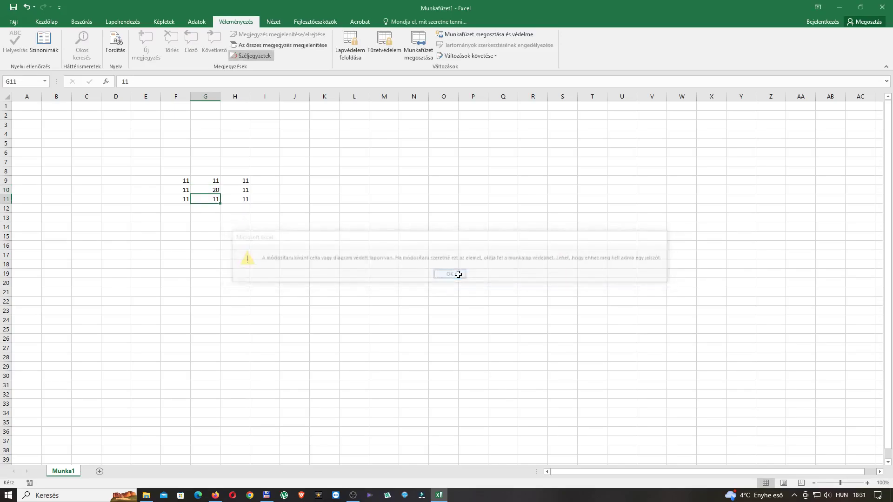
# Step: Unprotect the sheet by entering its password
pyautogui.click(349, 45)
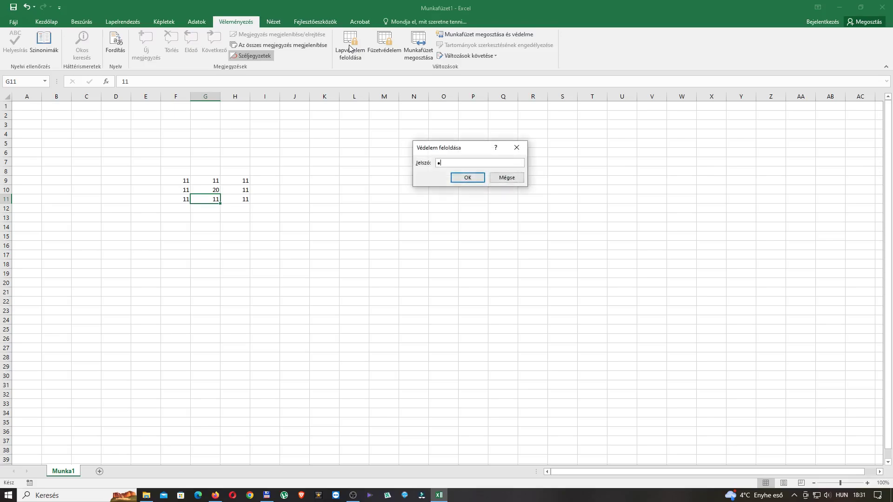
pyautogui.press('Return')
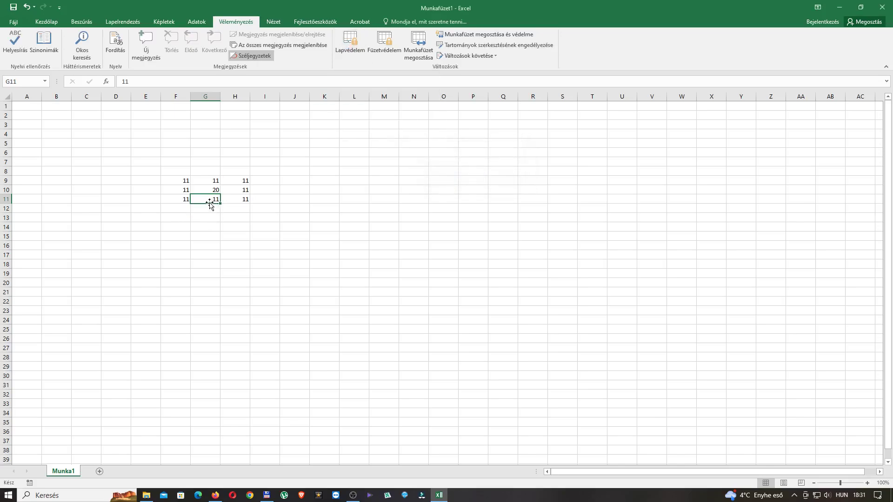
# Step: Enter 20 in both G11 and H11
pyautogui.write('20')
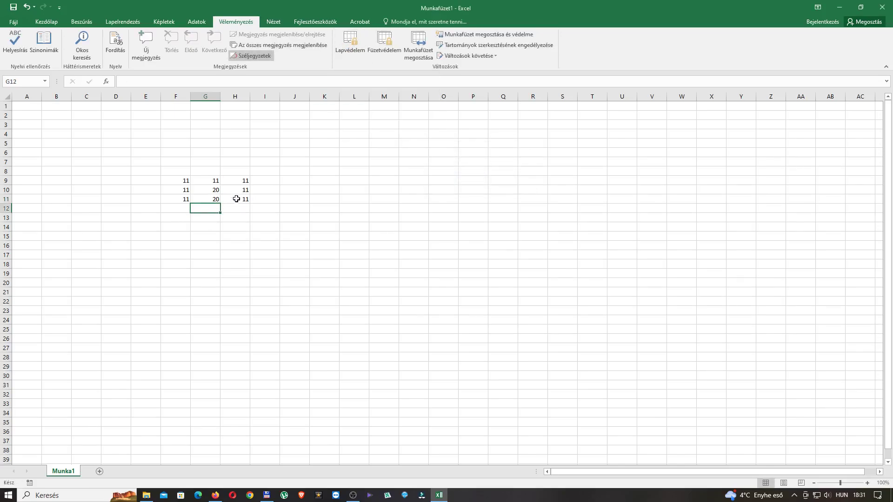
pyautogui.click(237, 200)
pyautogui.write('20')
pyautogui.press('Return')
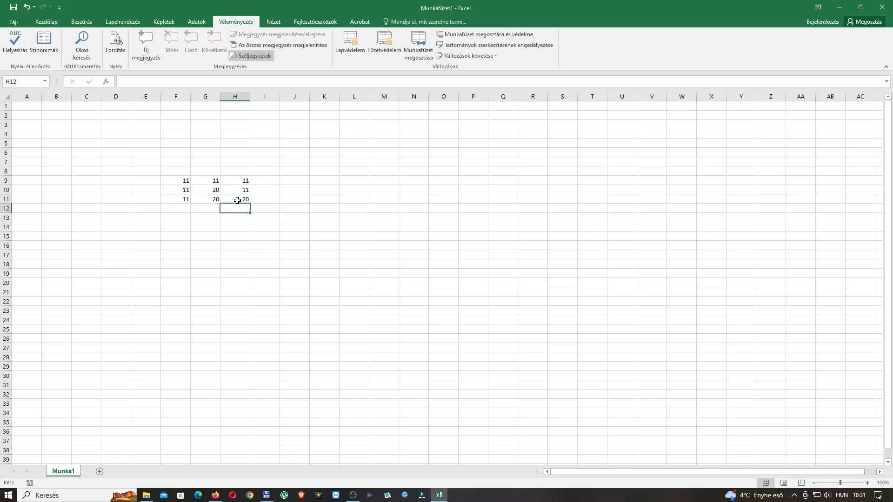
# Step: Protect the sheet again with a password, entering it twice
pyautogui.click(352, 47)
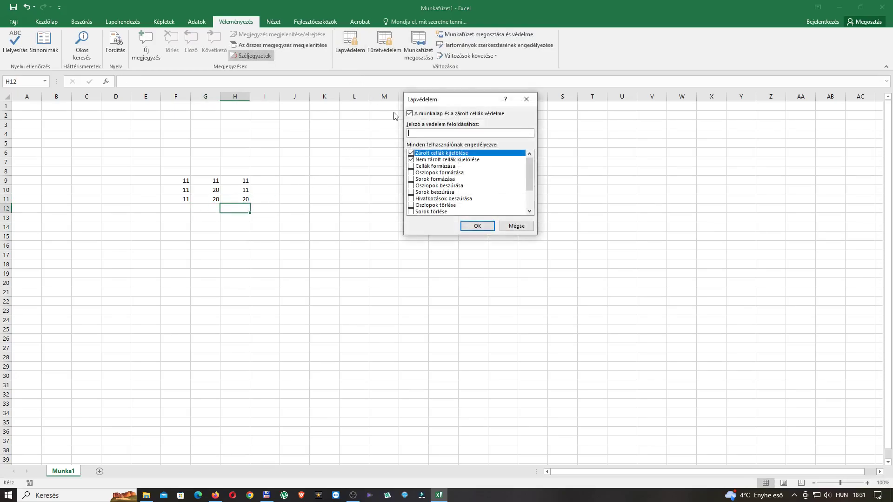
pyautogui.press('Return')
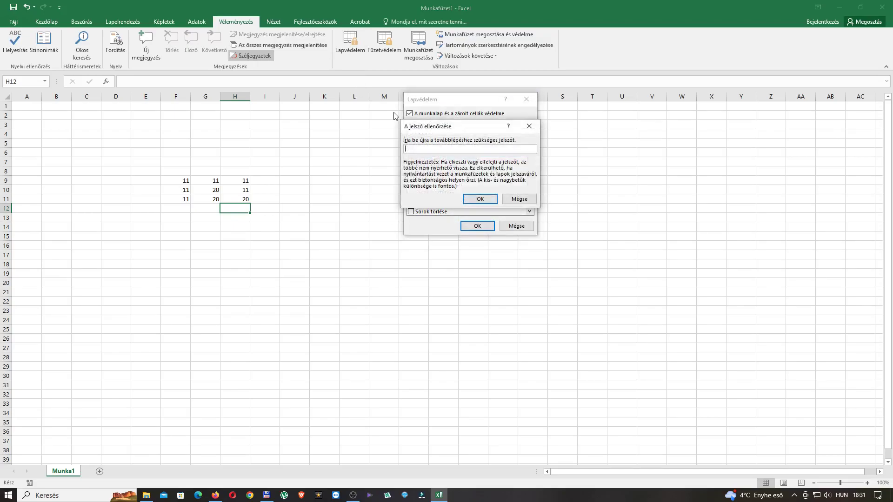
pyautogui.press('Return')
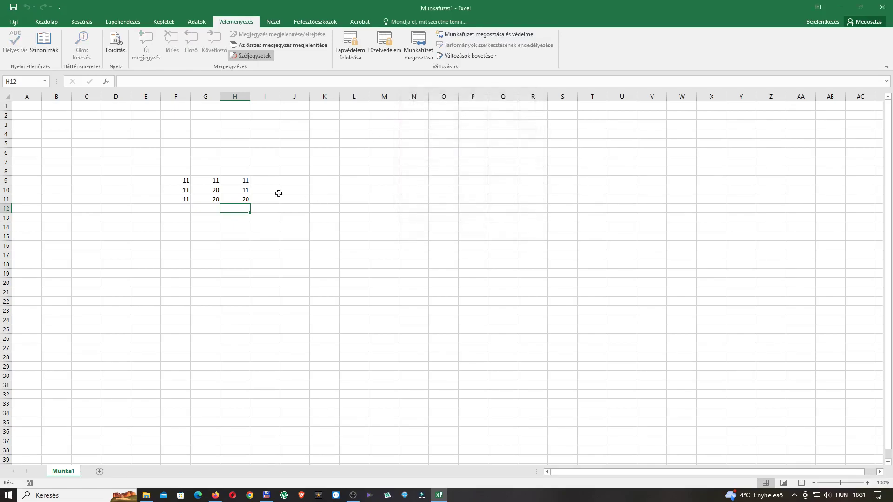
pyautogui.click(212, 198)
# Step: Try editing G11 and H11 and dismiss the protected-sheet warnings
pyautogui.doubleClick(212, 198)
pyautogui.press('Return')
pyautogui.press('Right')
pyautogui.press('Delete')
pyautogui.press('Return')
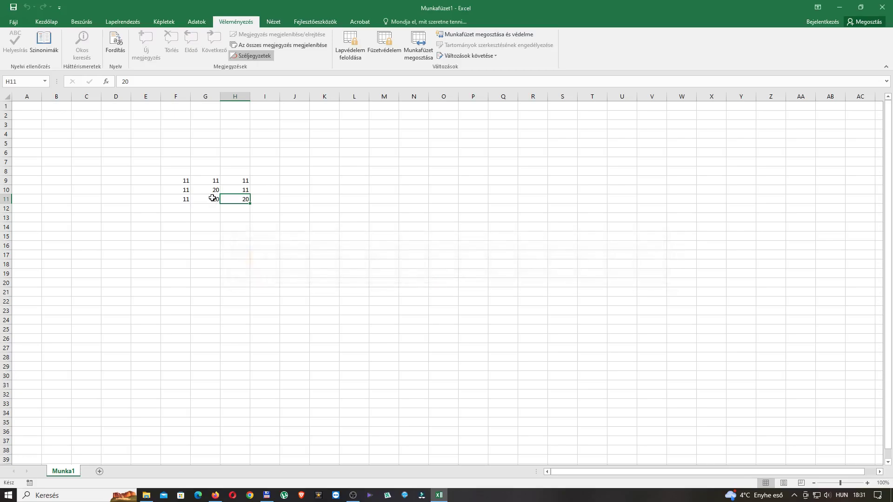
# Step: Change G10 to 10, then to 12
pyautogui.click(211, 188)
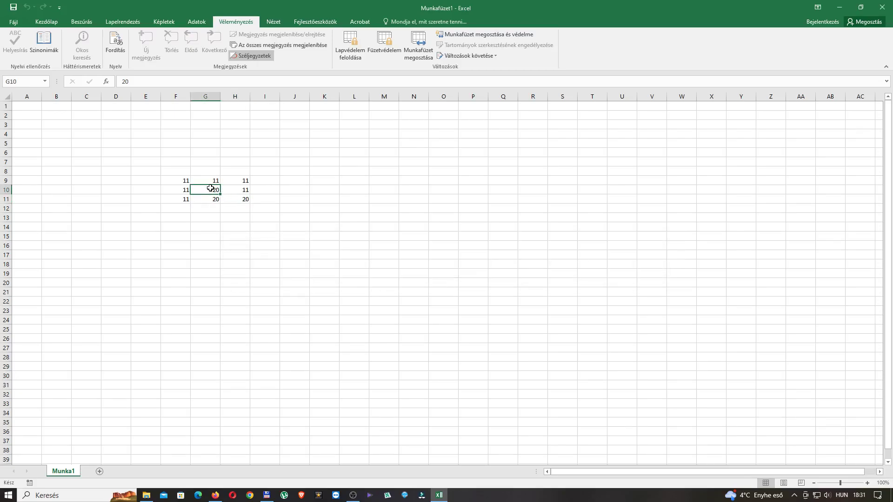
pyautogui.write('10')
pyautogui.press('Return')
pyautogui.click(211, 188)
pyautogui.write('12')
pyautogui.press('Return')
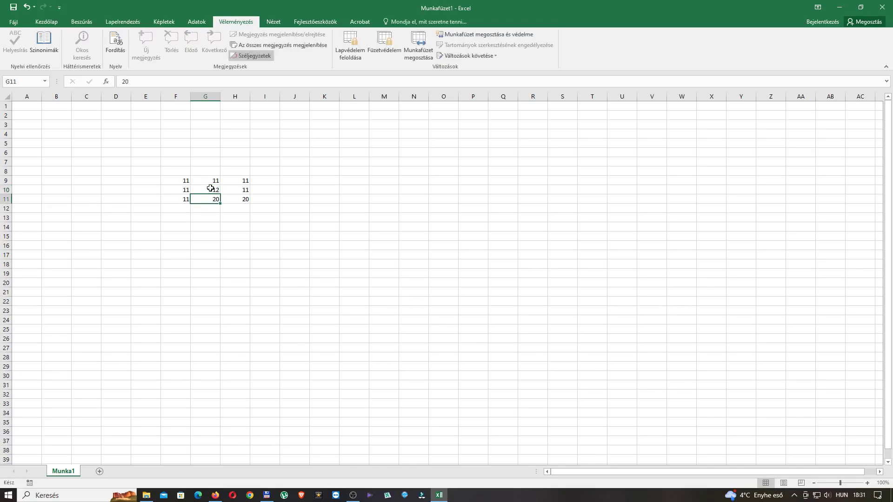
pyautogui.click(211, 188)
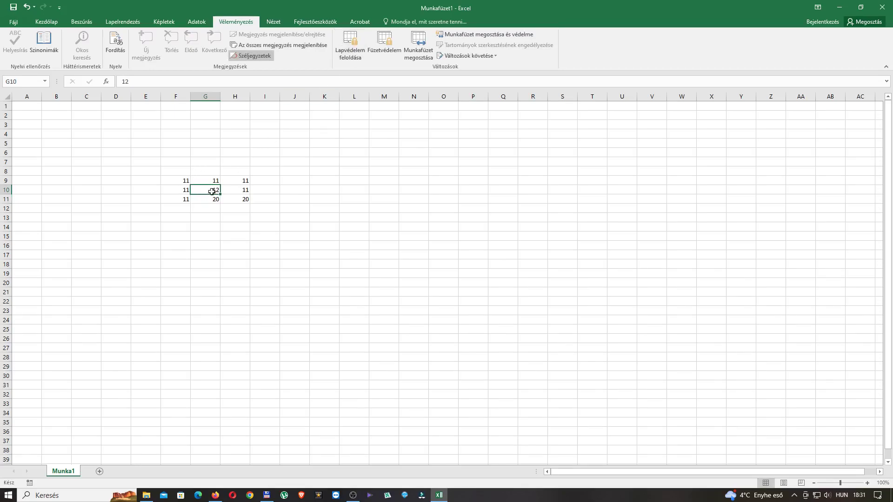
# Step: Inspect the cell menu for H10, then select G9, F9, F10 and F11
pyautogui.rightClick(243, 191)
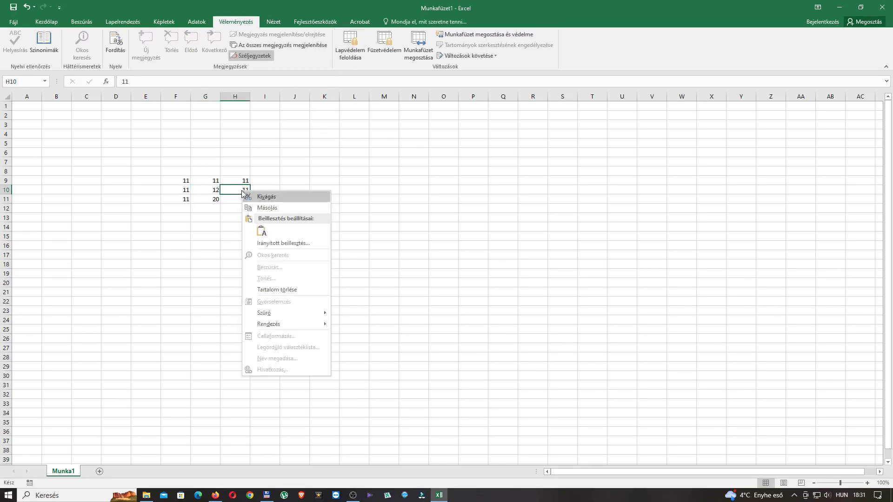
pyautogui.click(241, 179)
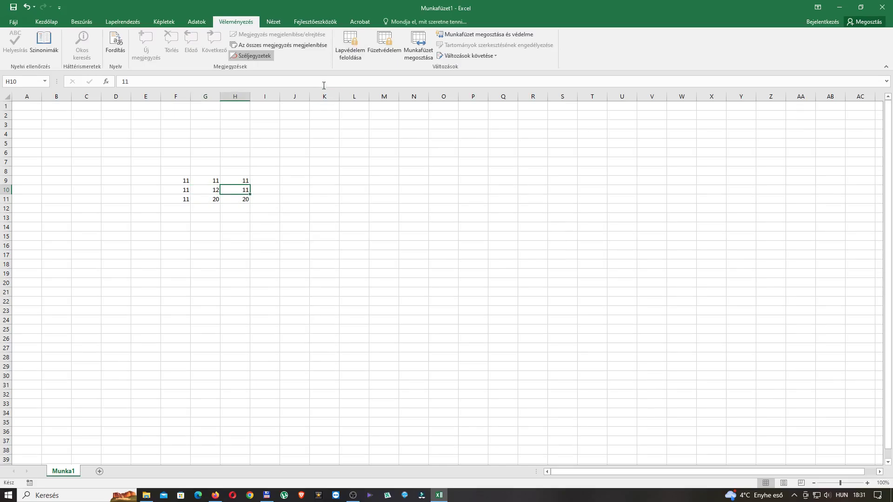
pyautogui.click(208, 183)
pyautogui.click(183, 182)
pyautogui.click(182, 192)
pyautogui.click(183, 200)
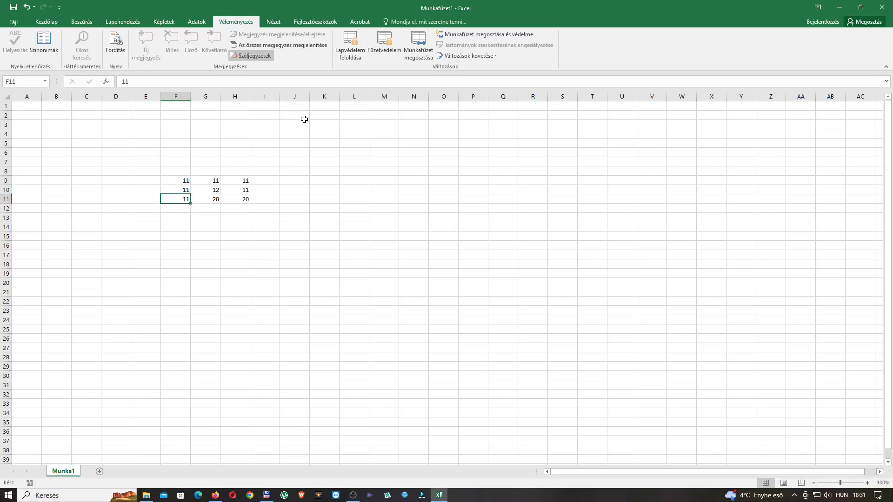
# Step: Unprotect the sheet with its password, then select G10 and the empty range F14:J28
pyautogui.click(350, 58)
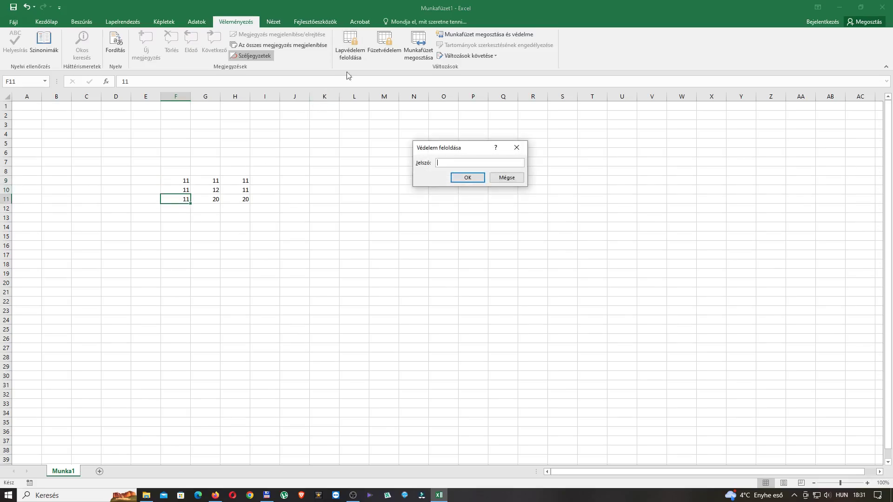
pyautogui.press('Return')
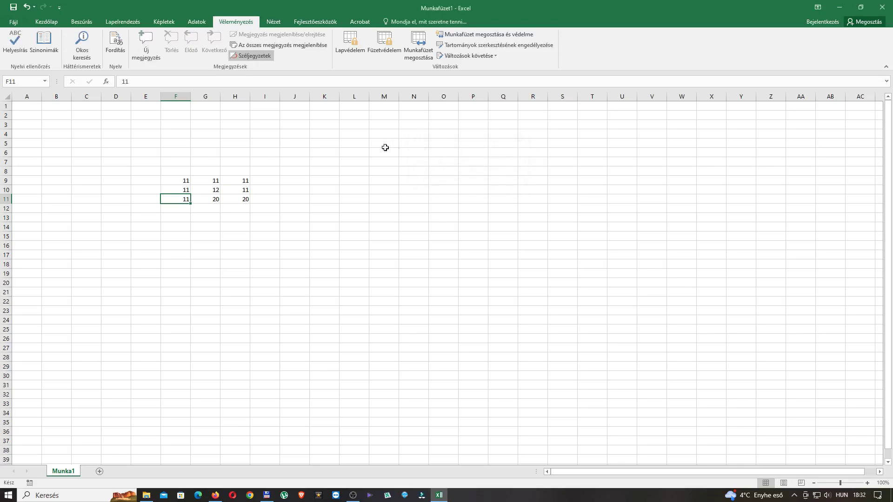
pyautogui.click(207, 189)
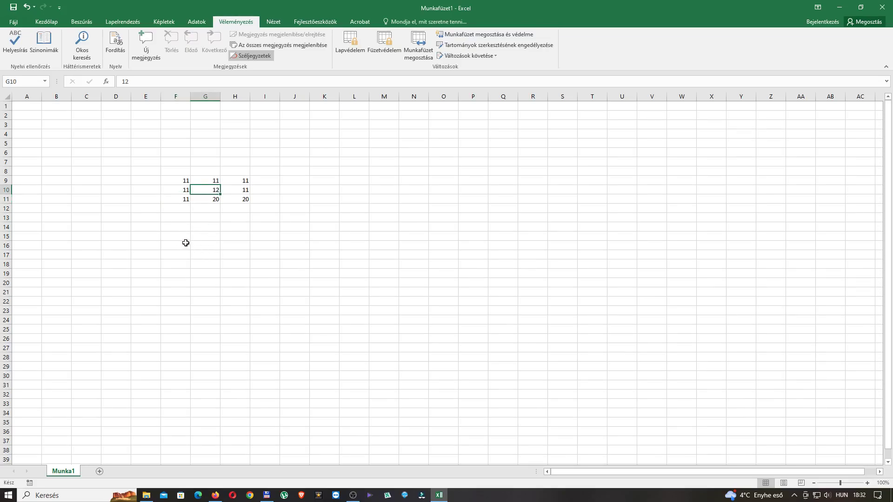
pyautogui.moveTo(174, 226)
pyautogui.mouseDown()
pyautogui.moveTo(277, 260)
pyautogui.moveTo(302, 354)
pyautogui.mouseUp()
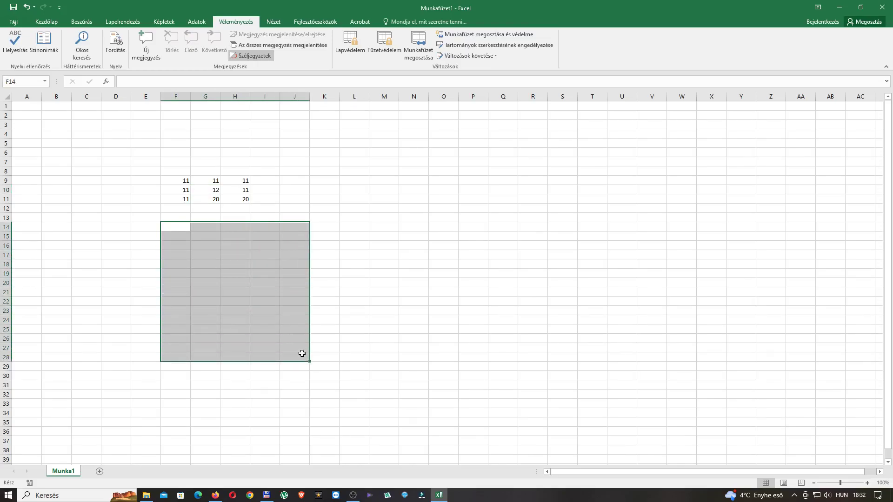
pyautogui.click(217, 256)
pyautogui.click(218, 189)
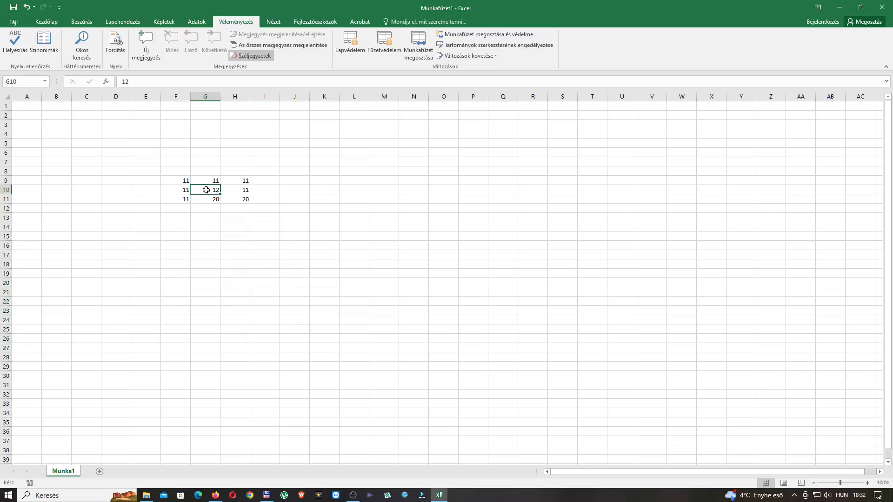
pyautogui.rightClick(206, 189)
pyautogui.click(253, 348)
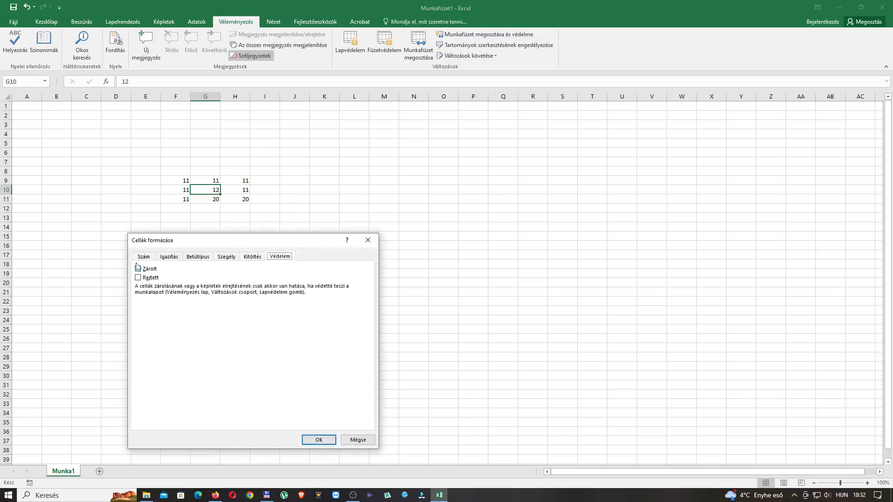
pyautogui.click(367, 240)
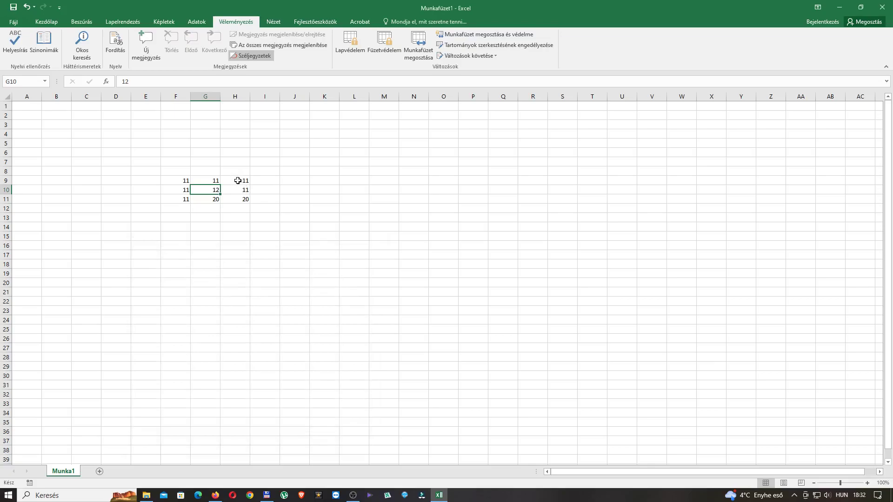
pyautogui.moveTo(238, 180); pyautogui.dragTo(238, 199)
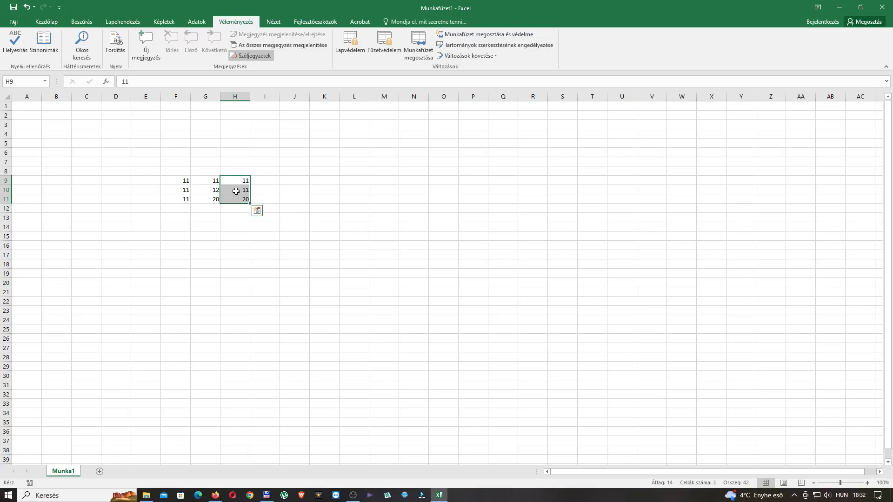
pyautogui.rightClick(236, 191)
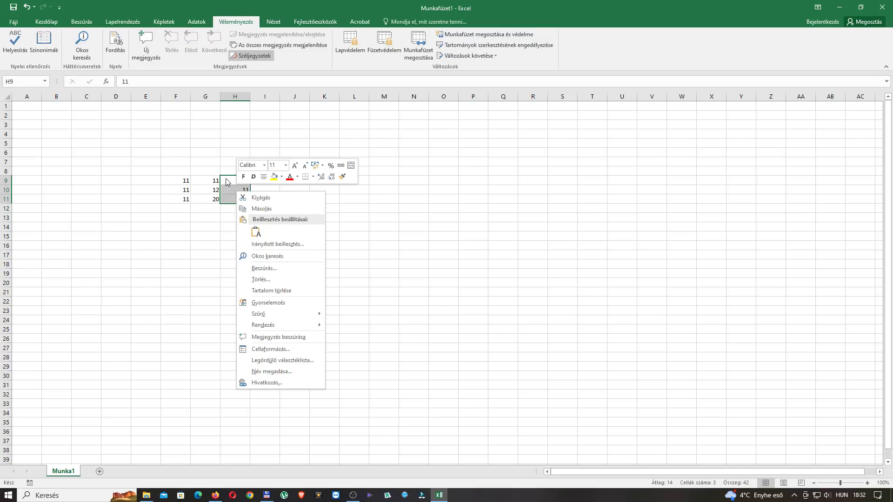
pyautogui.click(272, 349)
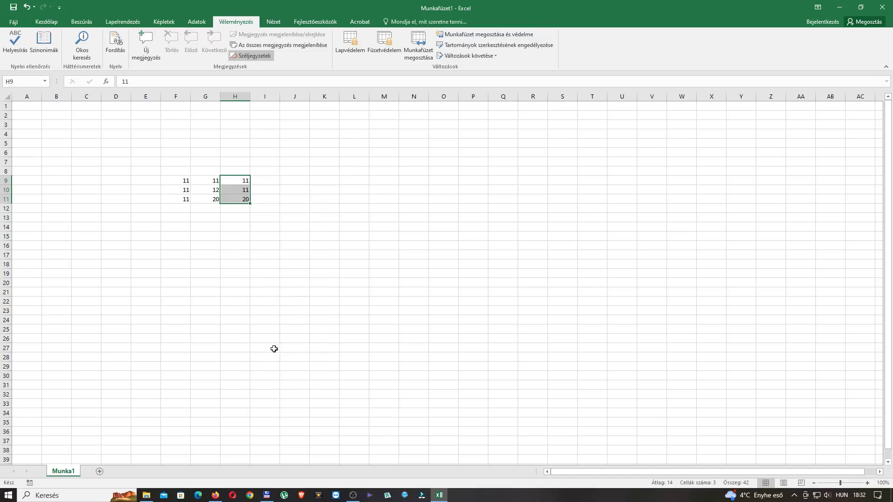
# Step: Clear the Locked option for H9:H11, then protect the sheet with a password entered twice
pyautogui.click(160, 271)
pyautogui.click(336, 440)
pyautogui.click(350, 46)
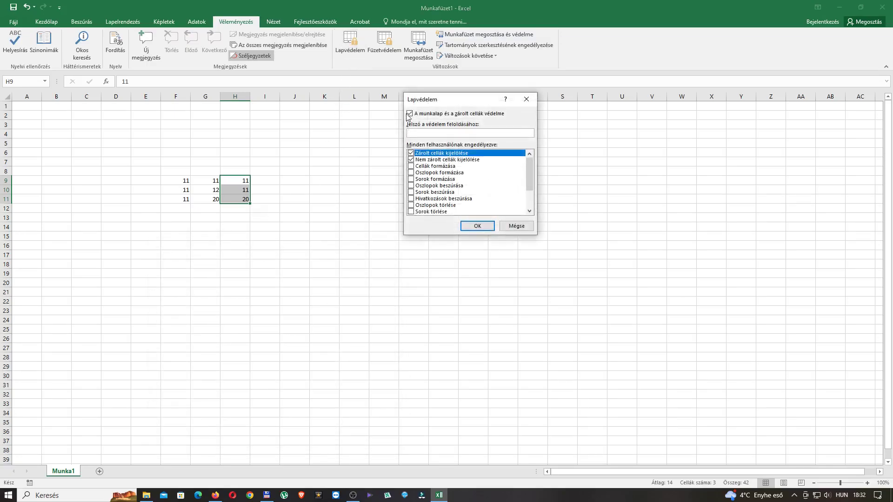
pyautogui.click(477, 225)
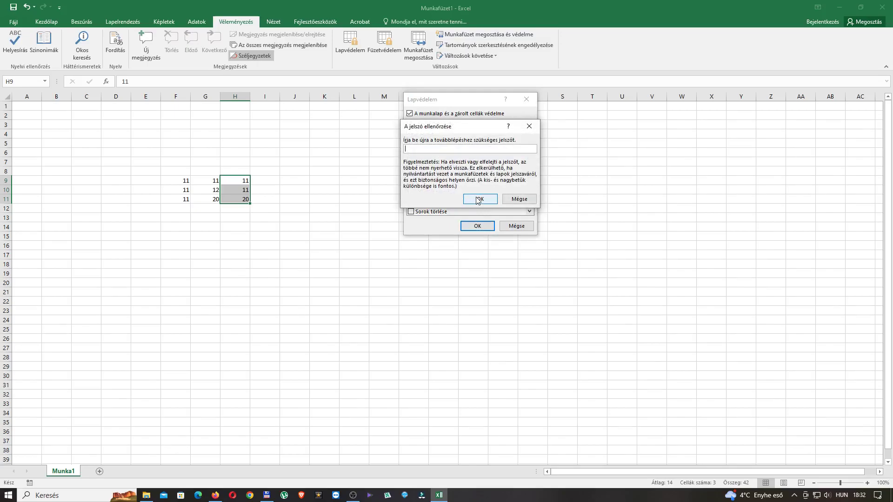
pyautogui.click(478, 200)
pyautogui.click(313, 238)
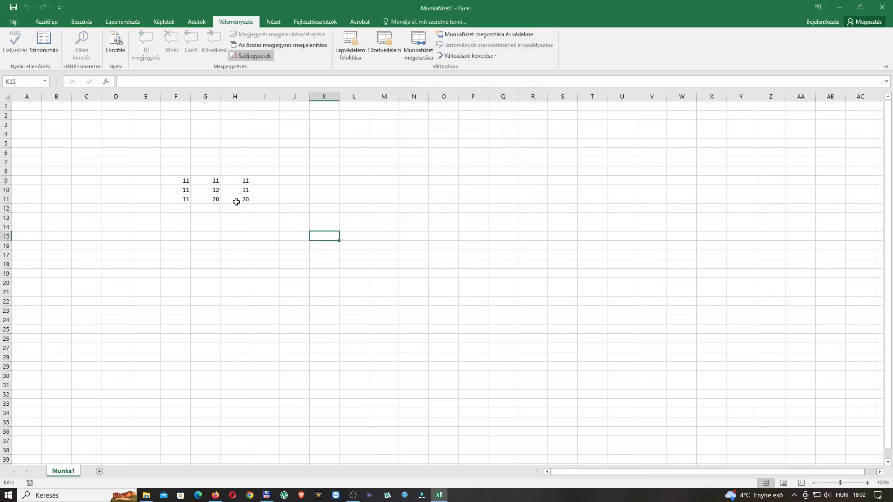
# Step: Enter 14 in the unlocked cells G10, H10 and H9
pyautogui.click(216, 191)
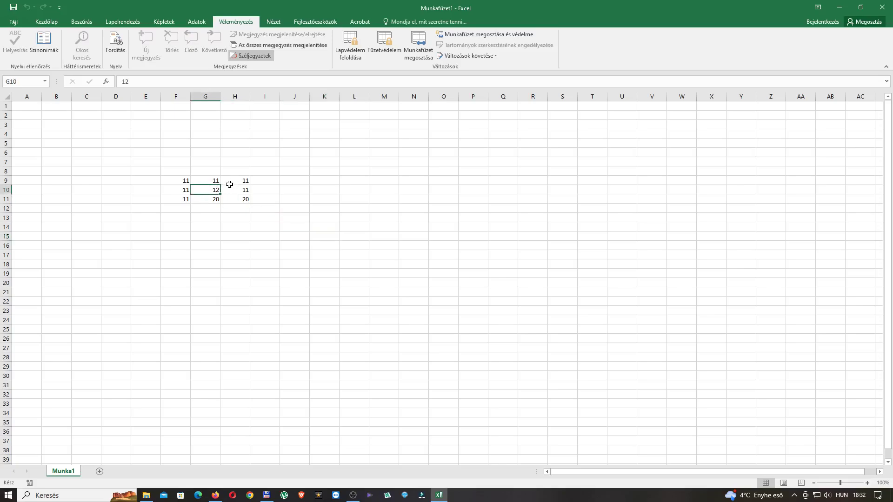
pyautogui.write('14')
pyautogui.press('Return')
pyautogui.click(230, 187)
pyautogui.write('14')
pyautogui.press('Return')
pyautogui.press('Up')
pyautogui.press('Up')
pyautogui.write('14')
pyautogui.press('Return')
pyautogui.press('Return')
# Step: Try typing into locked cells G9 and G11, dismissing the protection warnings
pyautogui.press('Escape')
pyautogui.press('Up')
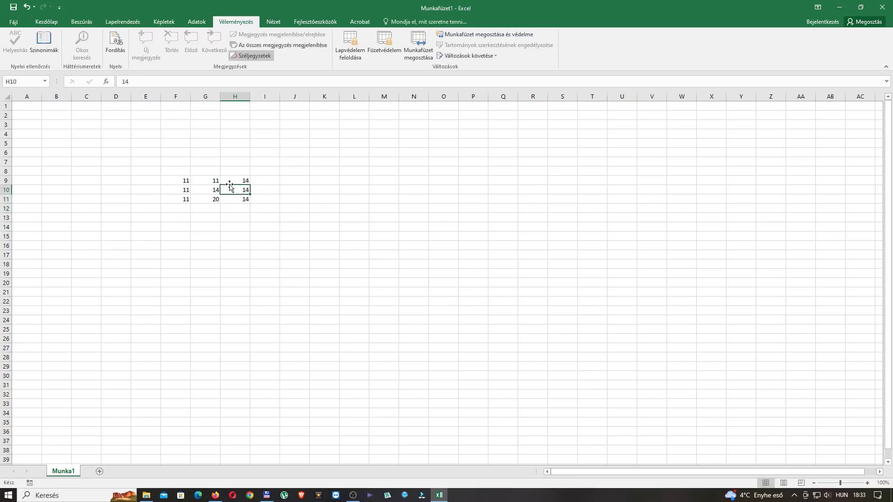
pyautogui.press('Up')
pyautogui.press('Left')
pyautogui.write('1')
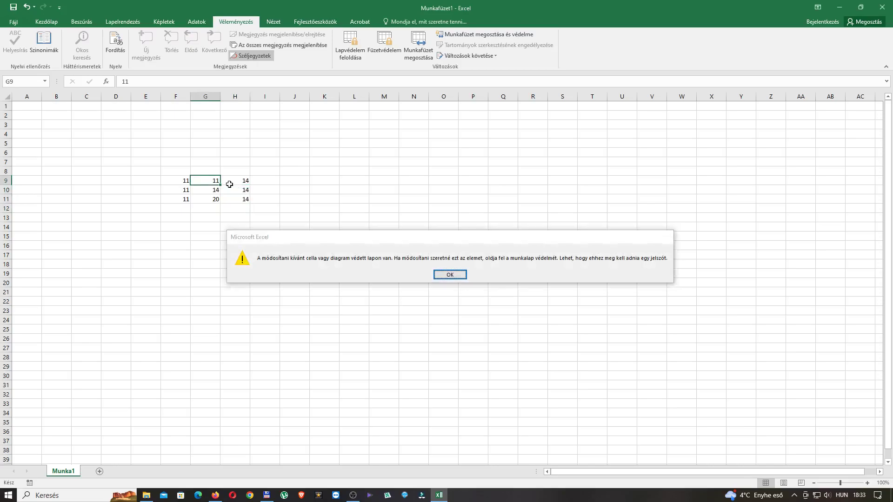
pyautogui.press('Return')
pyautogui.press('Down')
pyautogui.press('Down')
pyautogui.write('1')
pyautogui.press('Return')
# Step: Try typing into locked cells F11, F10 and F9, dismissing each warning
pyautogui.press('Left')
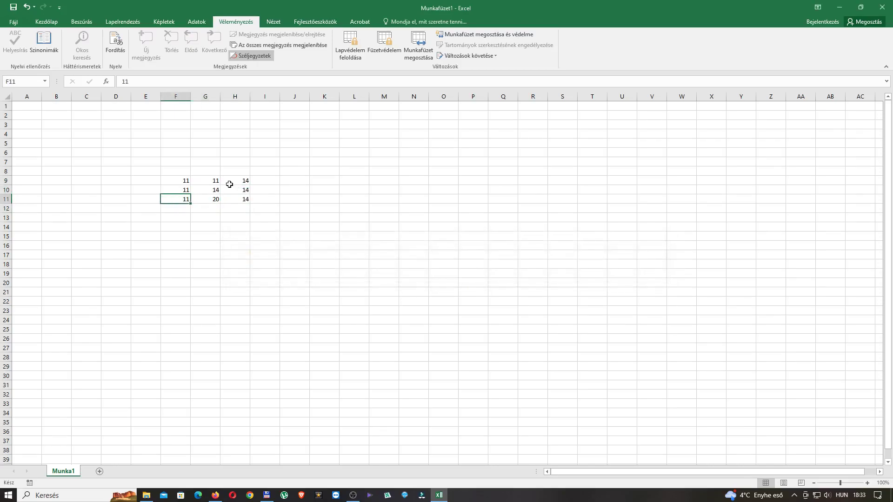
pyautogui.write('1')
pyautogui.press('Return')
pyautogui.press('Up')
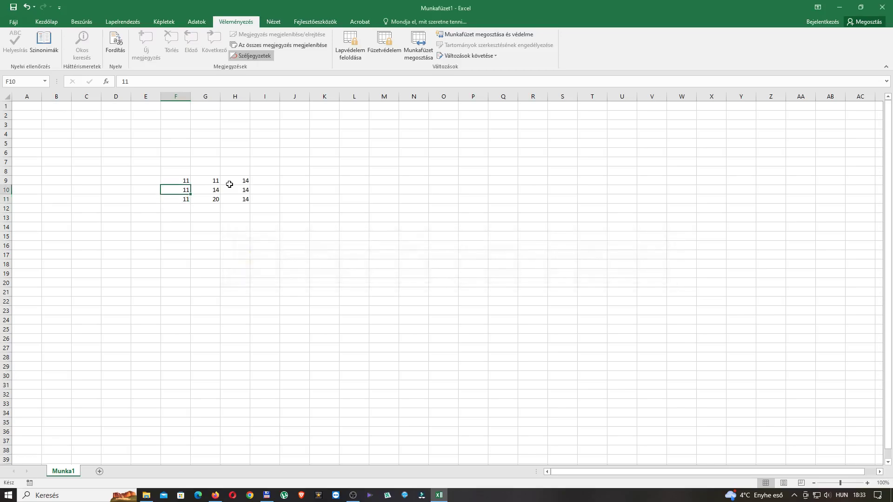
pyautogui.write('1')
pyautogui.press('Return')
pyautogui.press('Up')
pyautogui.write('1')
pyautogui.press('Return')
# Step: Set G10 to 30, H10 to 65, and H9 and H11 to 36
pyautogui.press('Right')
pyautogui.press('Down')
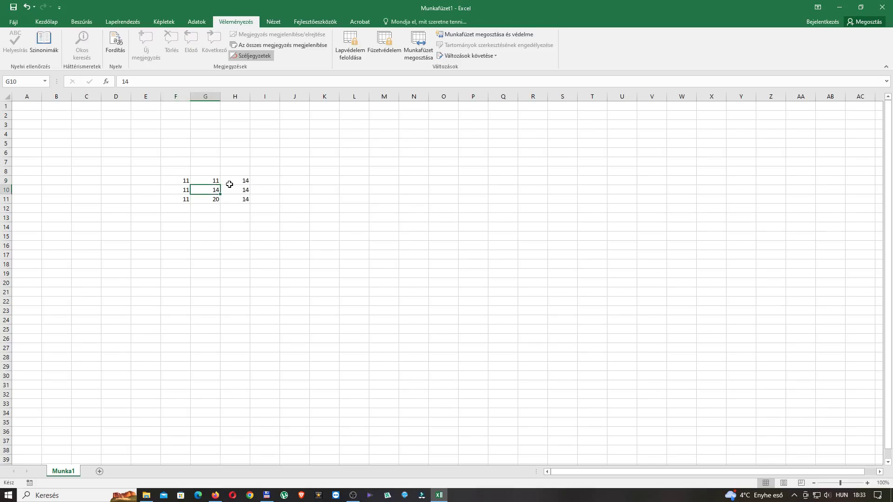
pyautogui.write('30')
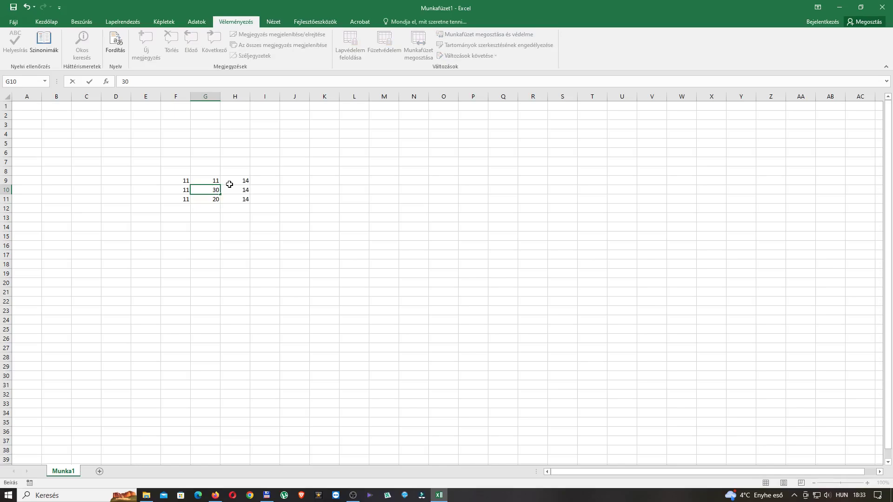
pyautogui.click(230, 186)
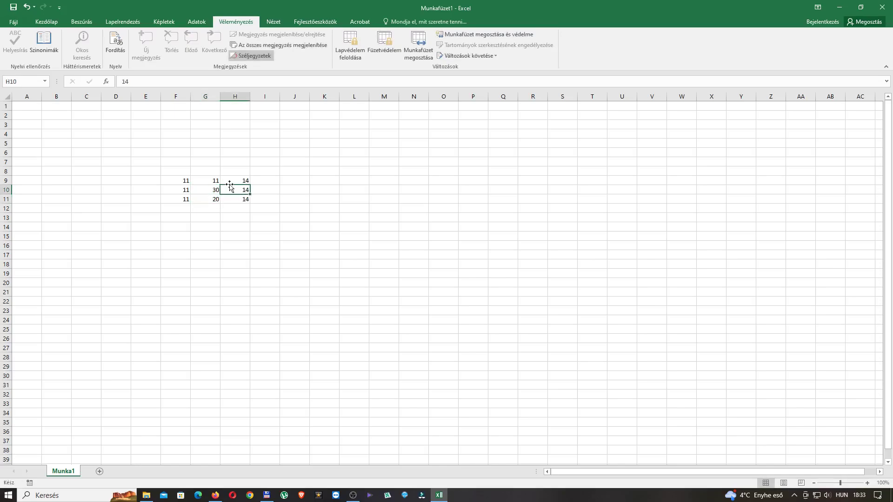
pyautogui.write('65')
pyautogui.press('Return')
pyautogui.click(230, 184)
pyautogui.write('36')
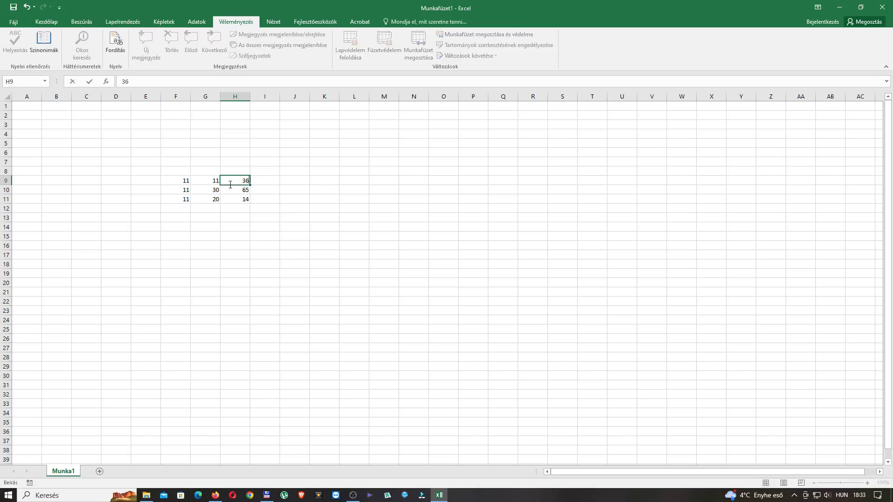
pyautogui.press('Return')
pyautogui.press('Return')
pyautogui.write('36')
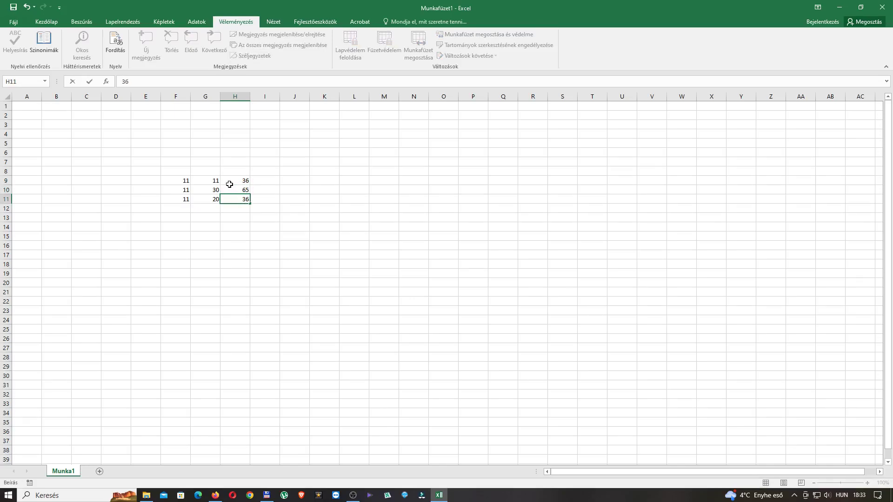
pyautogui.press('Return')
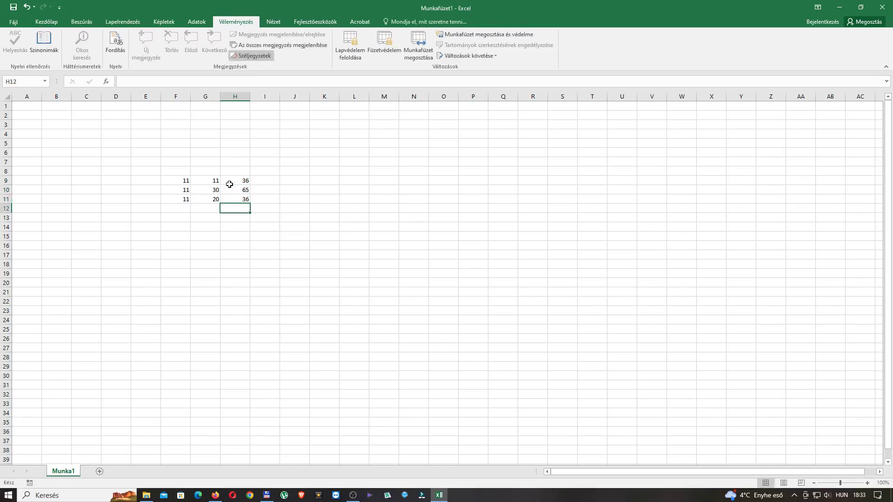
pyautogui.click(230, 187)
pyautogui.write('36')
pyautogui.press('Return')
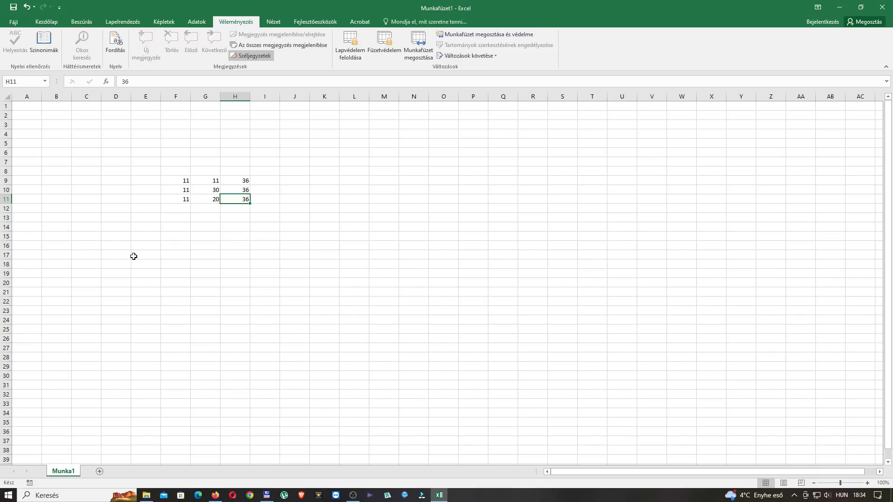
# Step: Remove the sheet protection by confirming its password
pyautogui.click(347, 57)
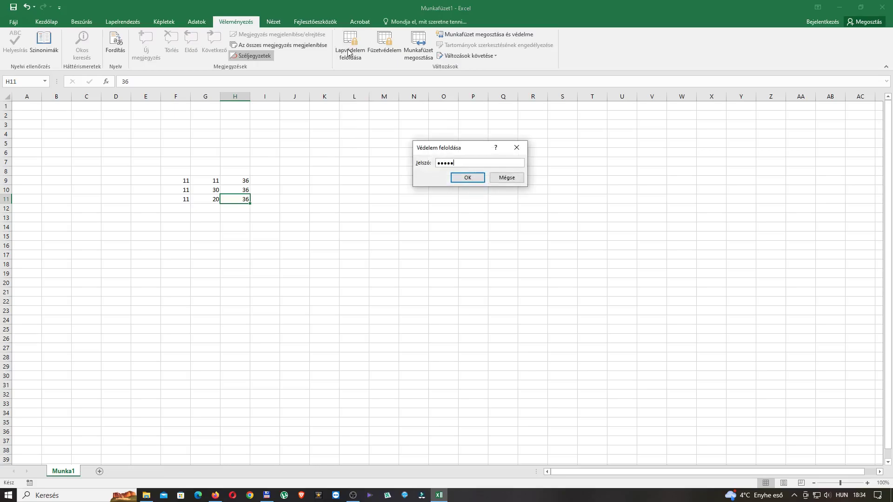
pyautogui.press('Return')
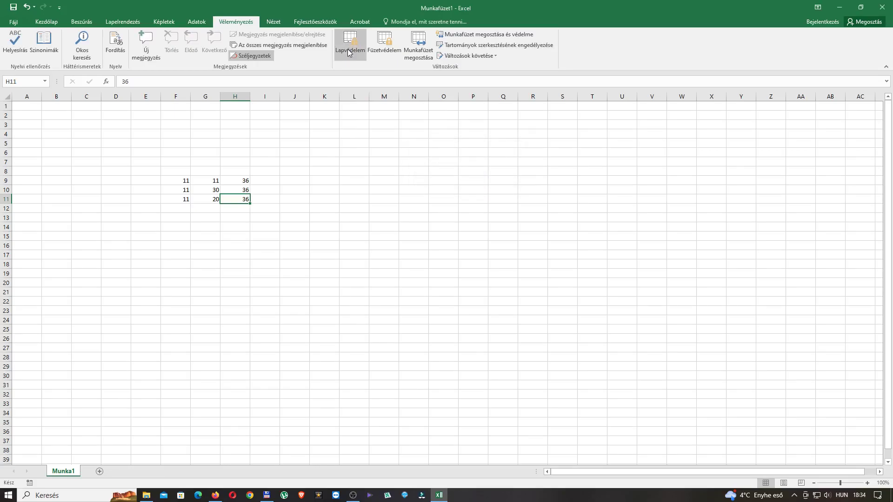
# Step: Protect the workbook structure with a password, confirming it
pyautogui.click(385, 41)
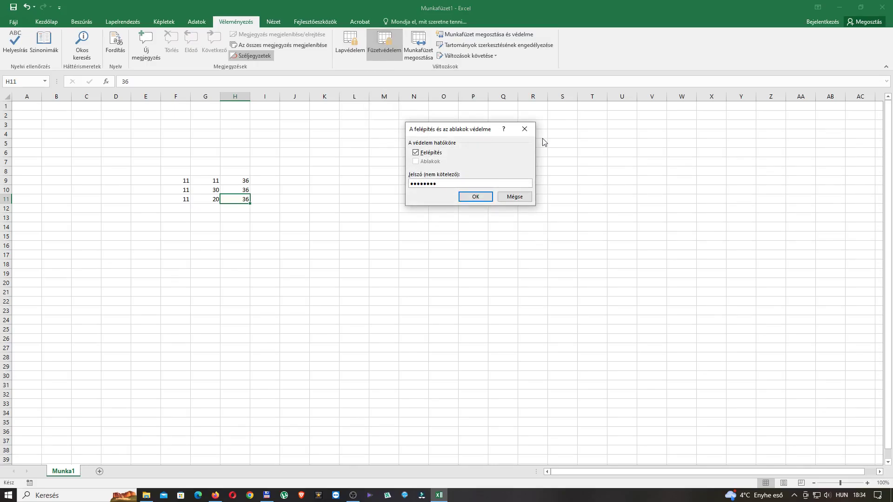
pyautogui.press('Return')
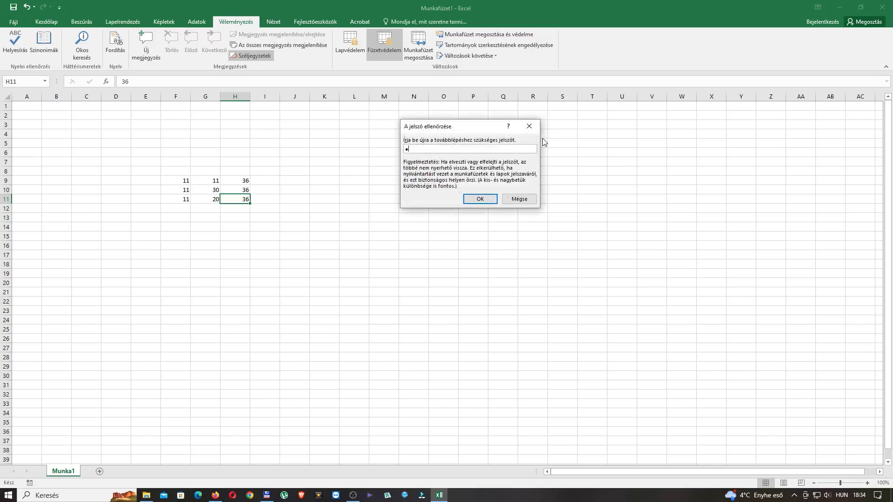
pyautogui.press('Return')
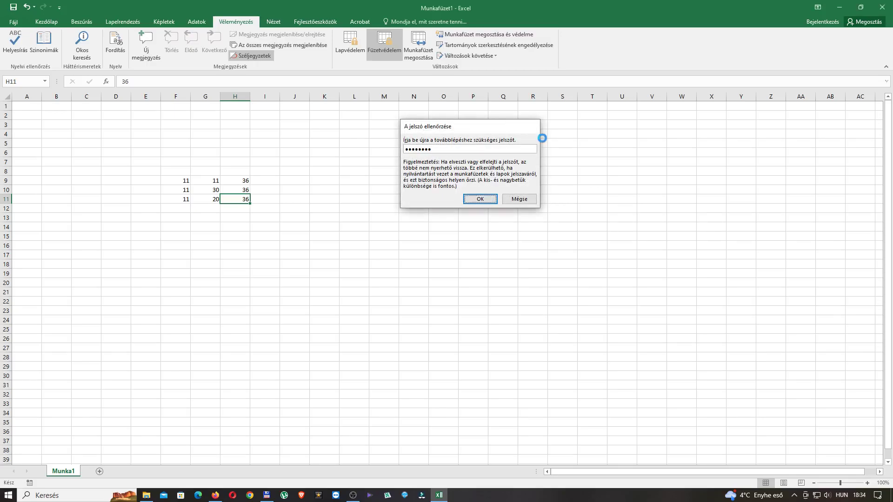
# Step: Check the Munka1 tab menu to verify sheet Insert, Delete and Rename are disabled
pyautogui.rightClick(65, 472)
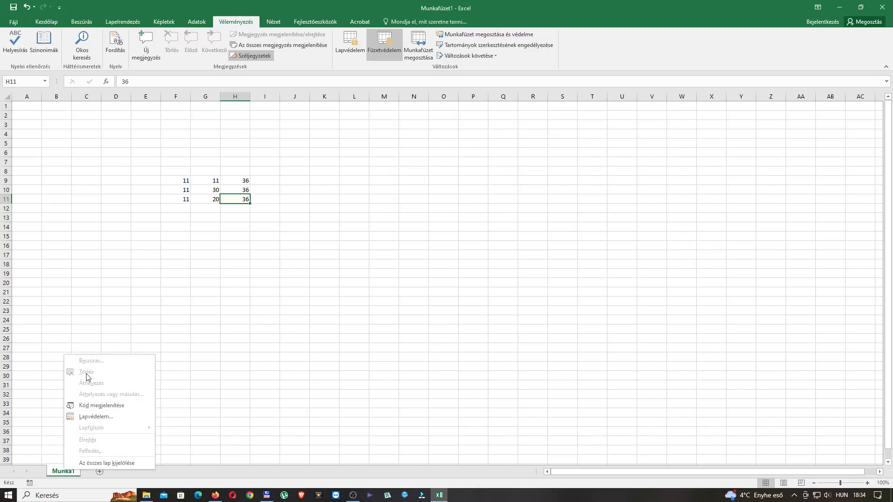
pyautogui.click(93, 323)
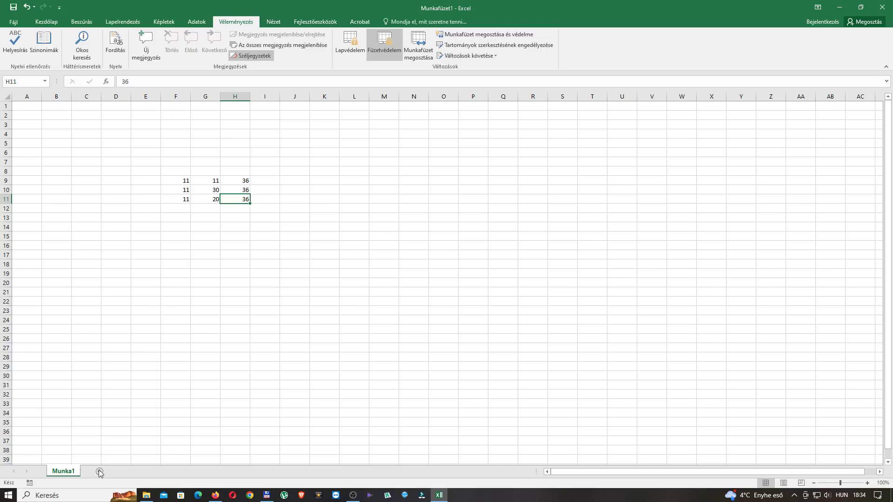
pyautogui.rightClick(61, 472)
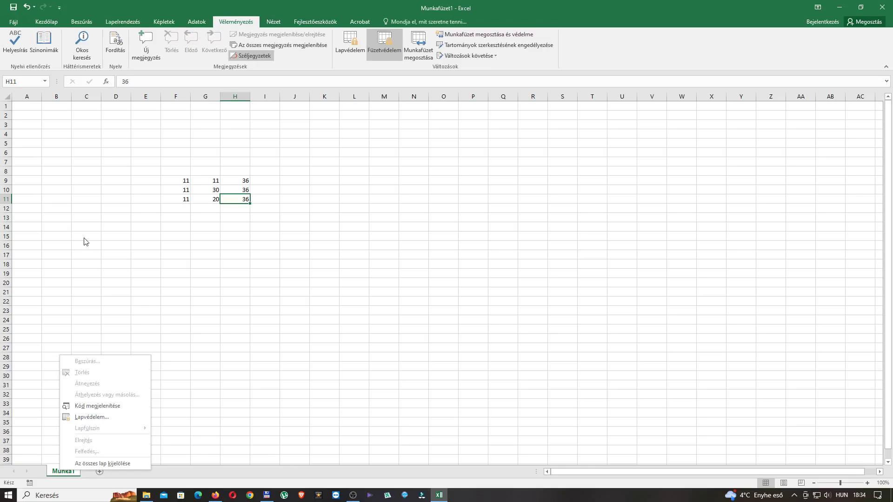
pyautogui.click(96, 251)
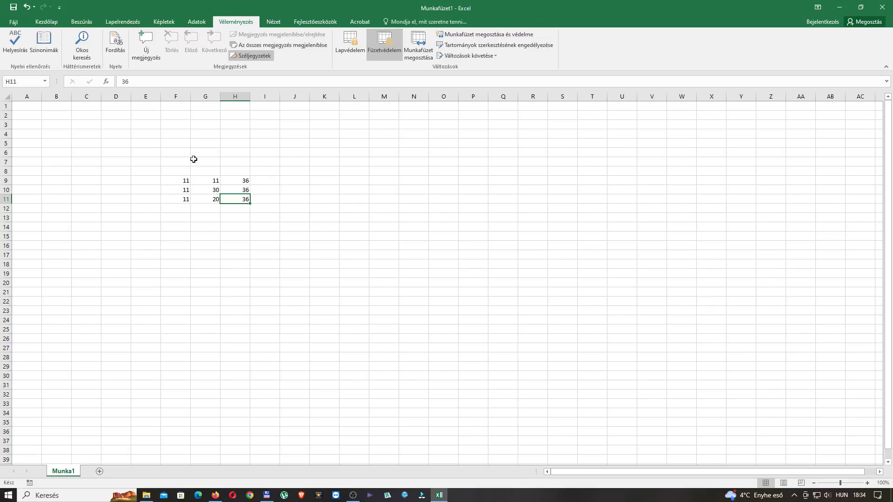
# Step: Unprotect the workbook with its password and verify the sheet tab actions are available again
pyautogui.click(380, 57)
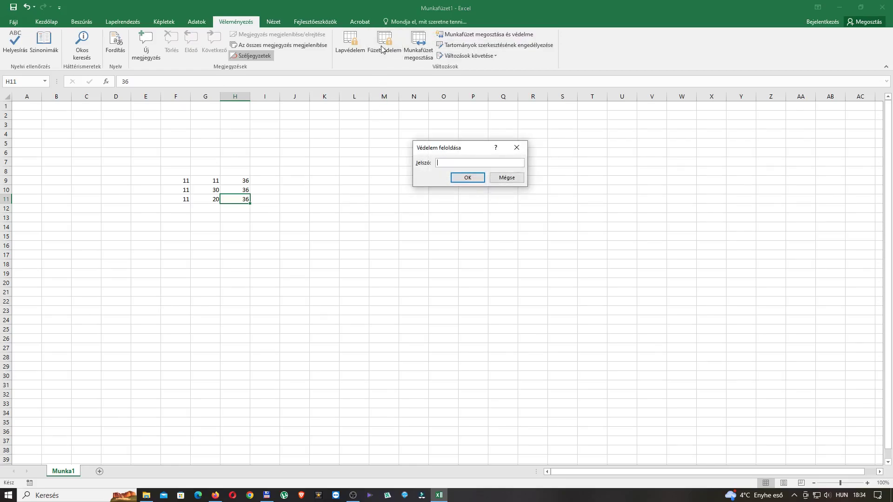
pyautogui.press('Return')
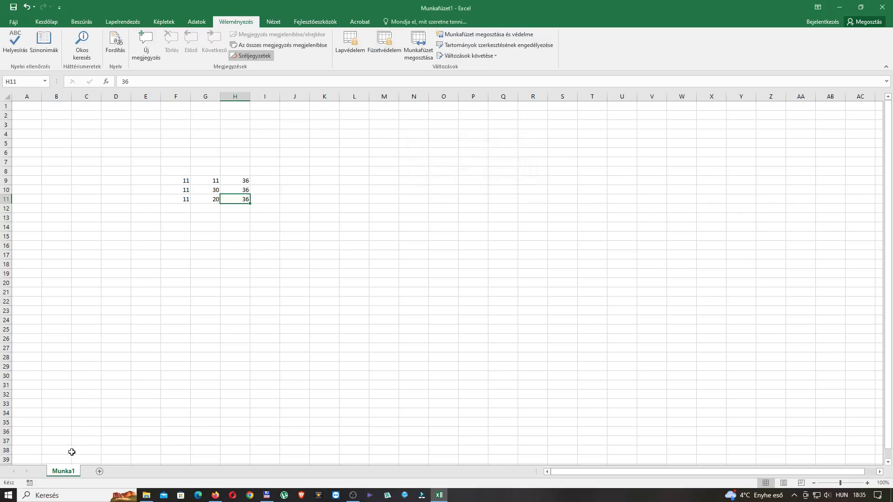
pyautogui.rightClick(65, 470)
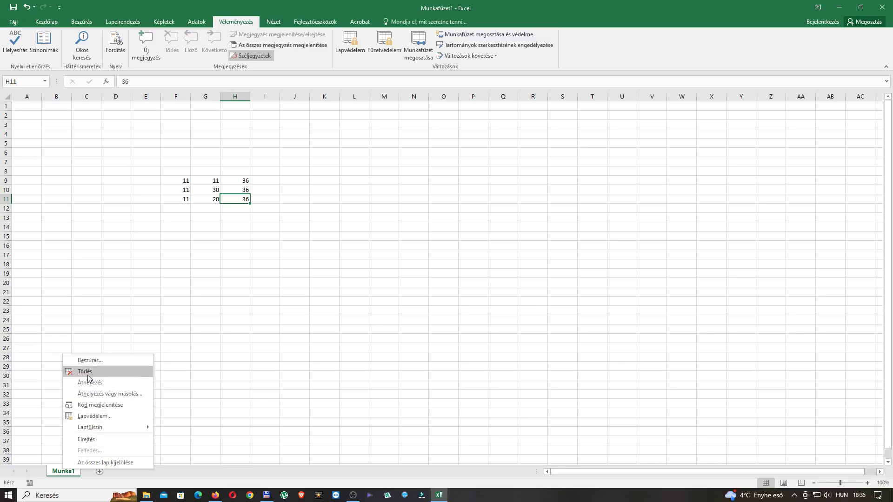
pyautogui.click(144, 255)
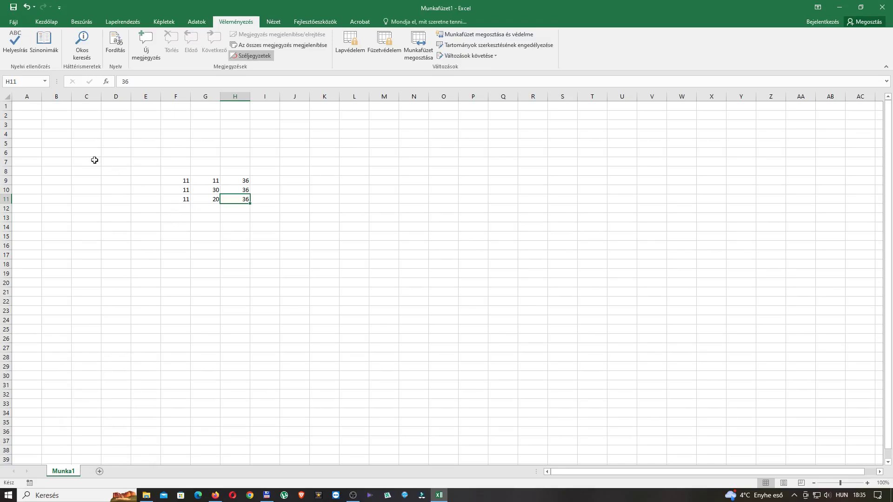
pyautogui.click(198, 191)
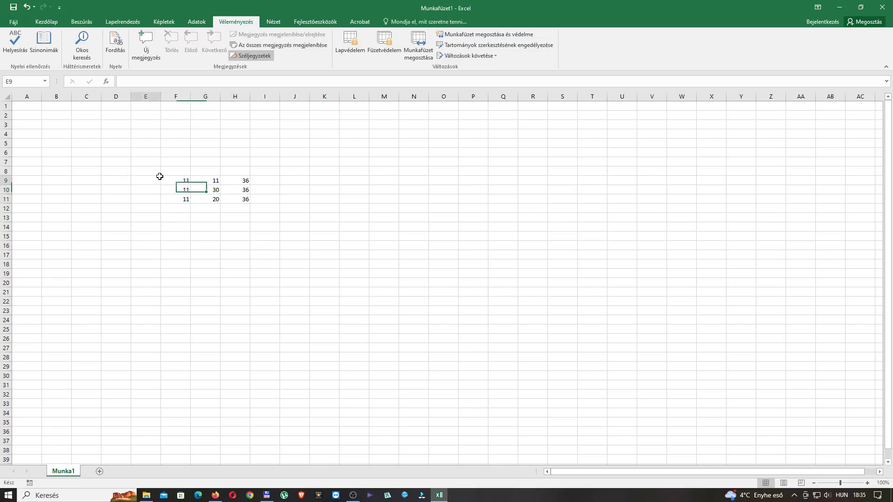
# Step: Toggle the Locked option for E9:J14 in Format Cells, then select C7:C12
pyautogui.moveTo(156, 181); pyautogui.dragTo(279, 246)
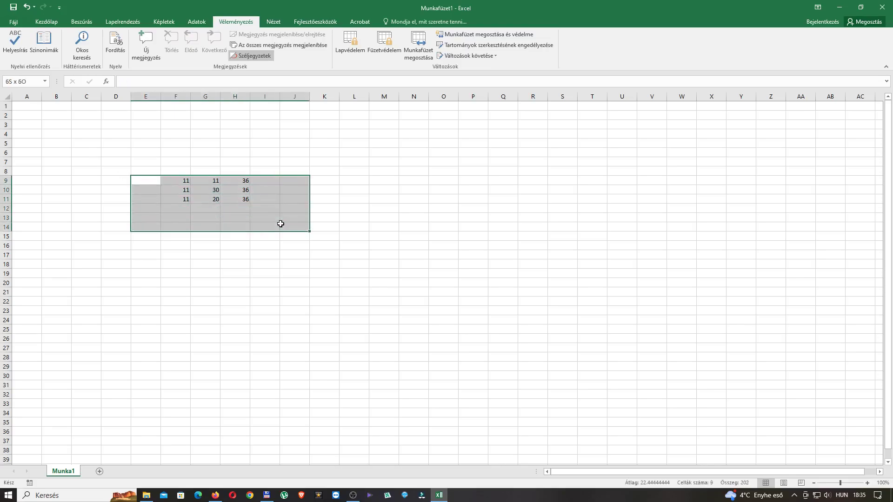
pyautogui.rightClick(241, 198)
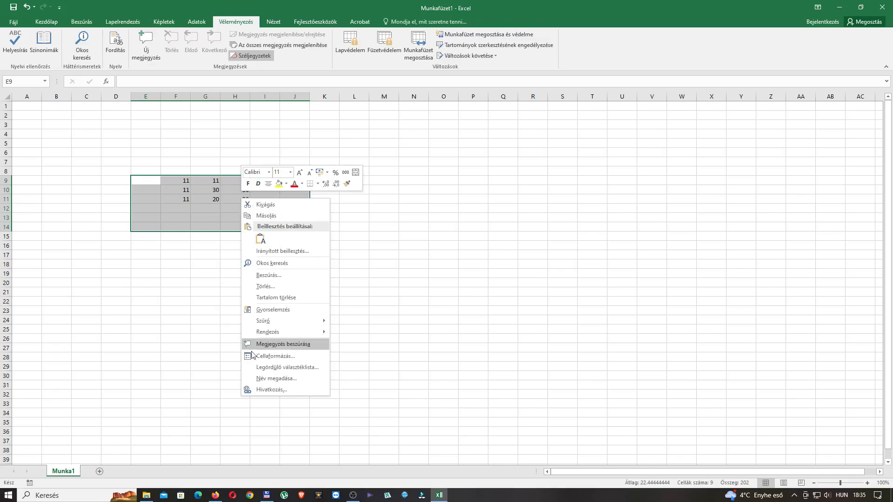
pyautogui.click(272, 356)
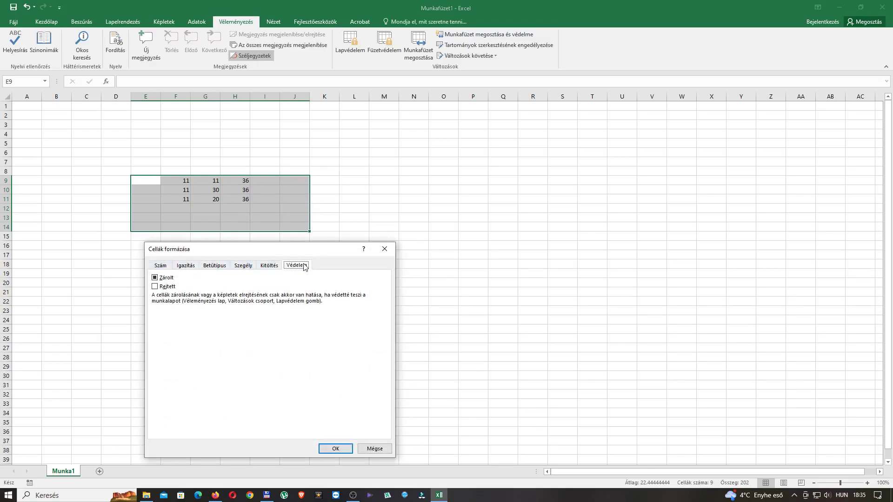
pyautogui.click(156, 278)
pyautogui.click(336, 448)
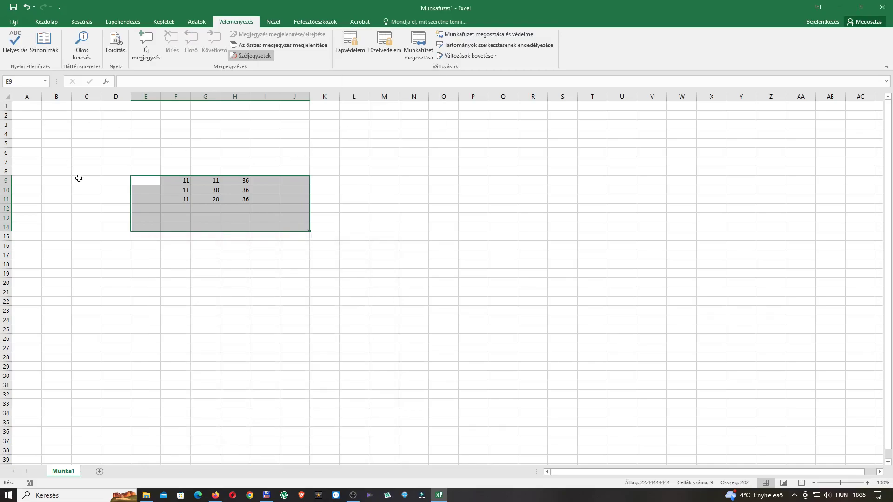
pyautogui.moveTo(79, 161)
pyautogui.mouseDown()
pyautogui.moveTo(95, 176)
pyautogui.moveTo(89, 208)
pyautogui.mouseUp()
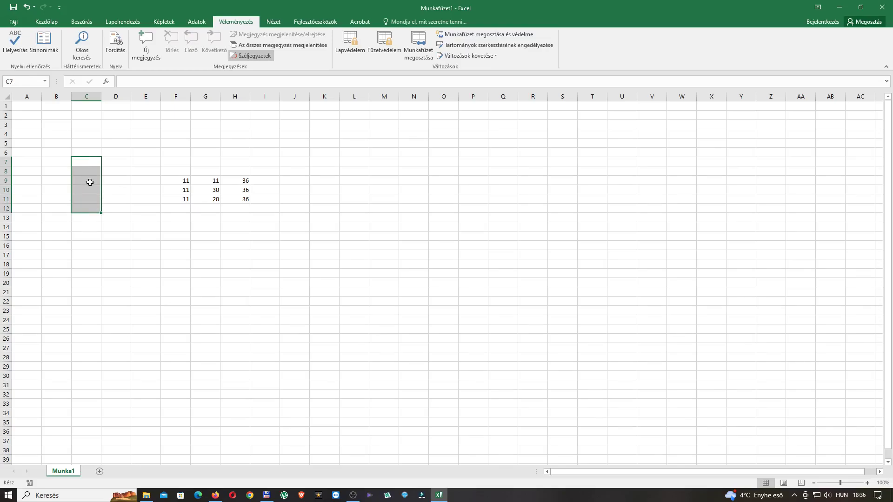
# Step: Clear the Locked option for cells C7:C12 on the Protection tab of Format Cells
pyautogui.rightClick(93, 184)
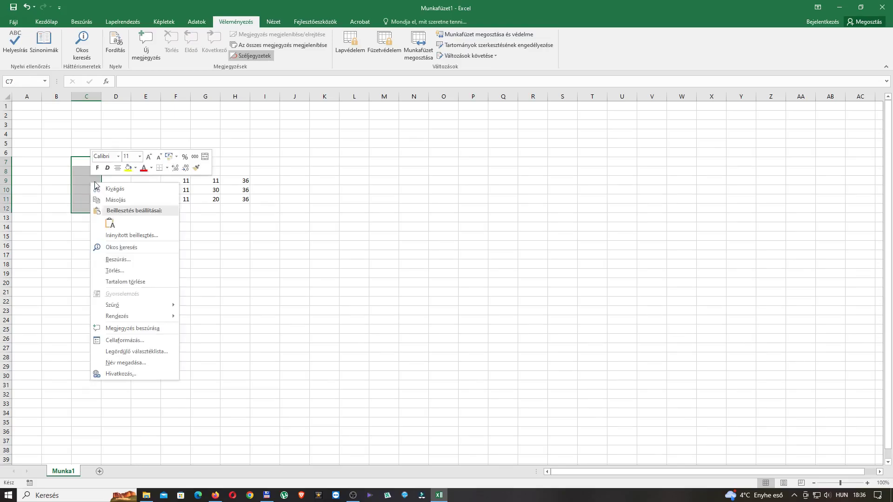
pyautogui.click(114, 340)
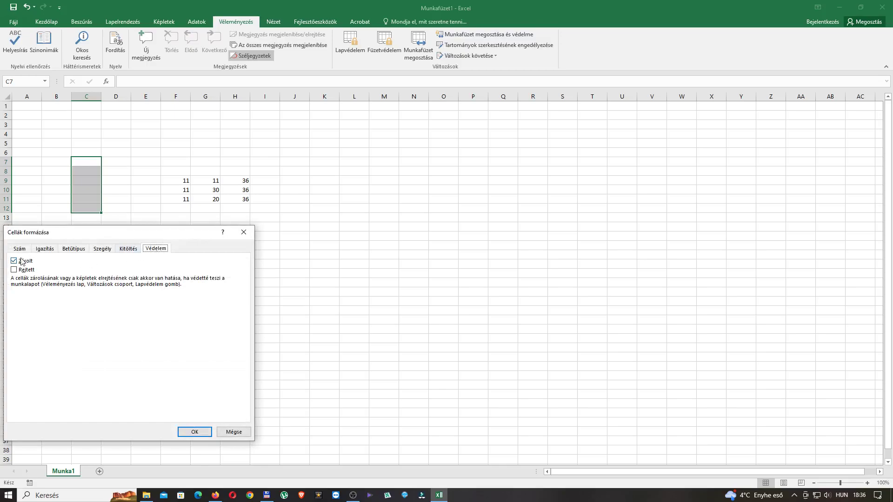
pyautogui.click(14, 262)
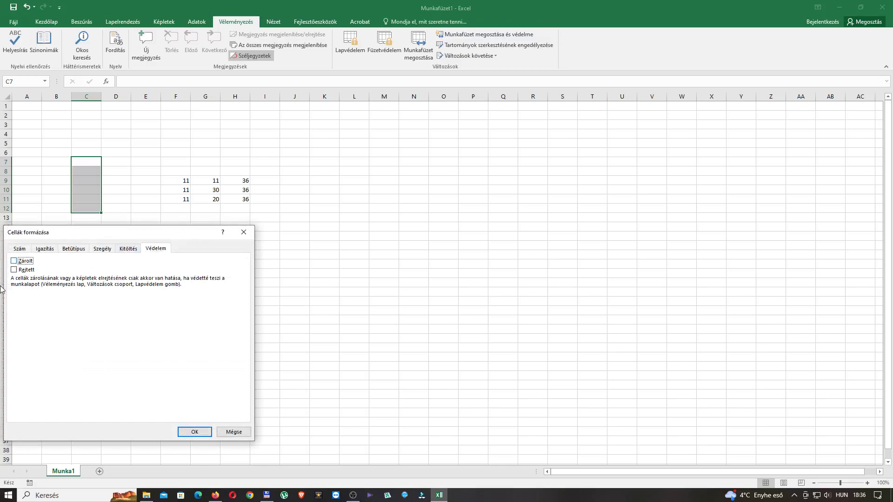
pyautogui.click(184, 430)
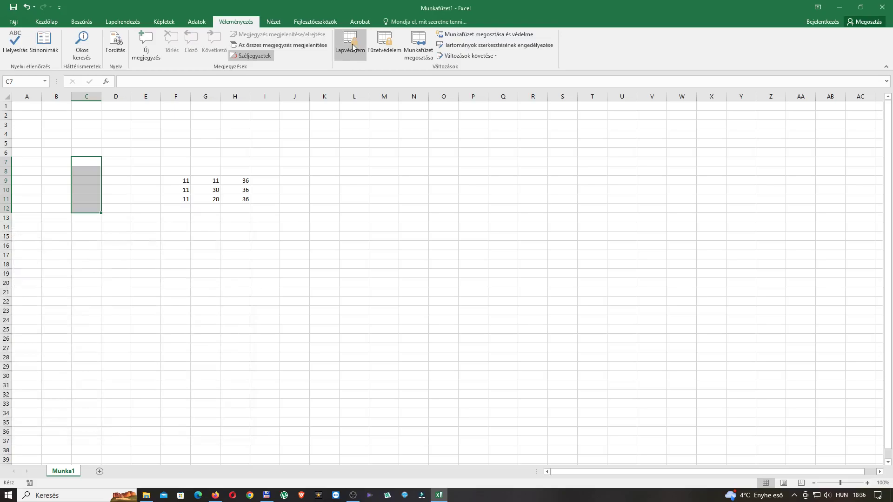
pyautogui.moveTo(183, 181)
pyautogui.mouseDown()
pyautogui.moveTo(260, 190)
pyautogui.moveTo(239, 200)
pyautogui.mouseUp()
pyautogui.rightClick(213, 189)
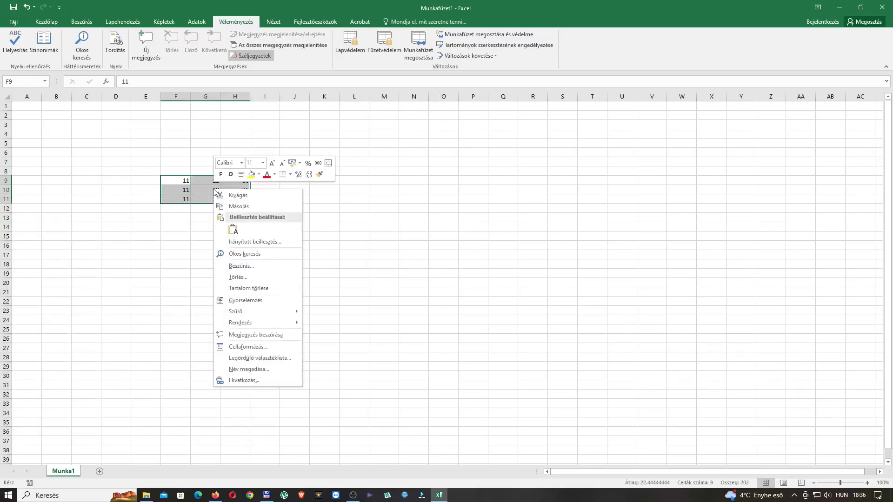
pyautogui.click(247, 347)
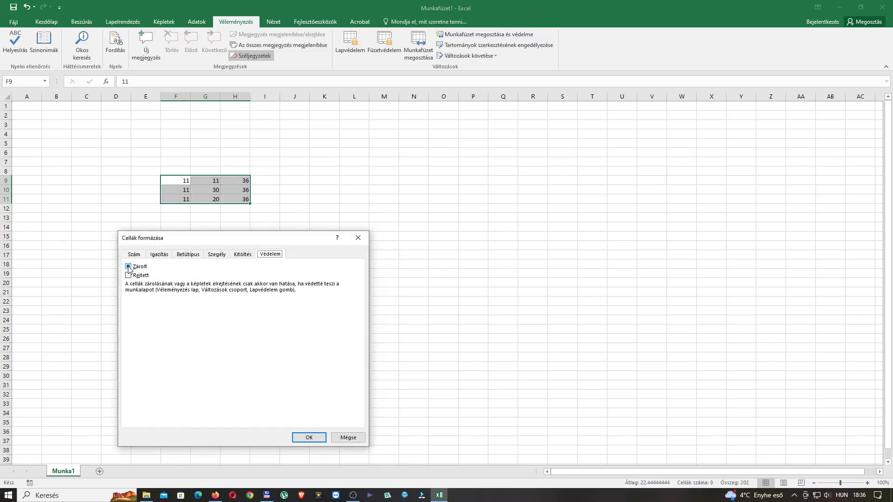
pyautogui.click(309, 438)
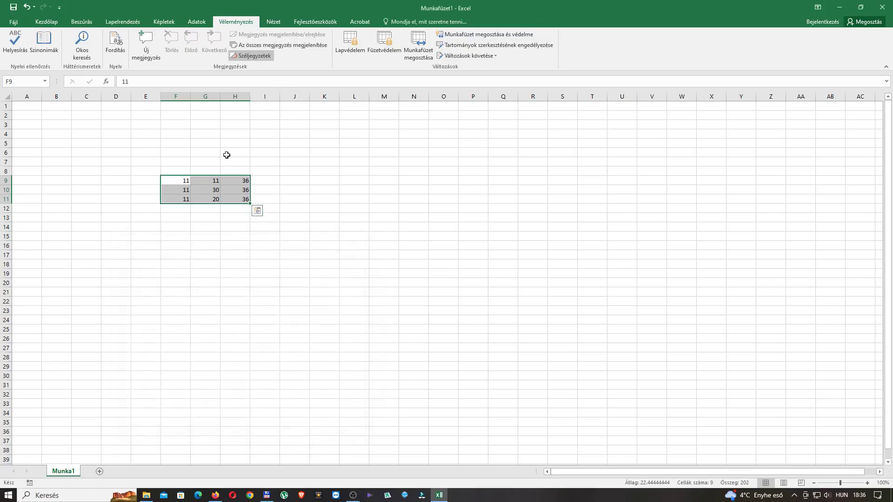
pyautogui.click(213, 191)
pyautogui.rightClick(214, 191)
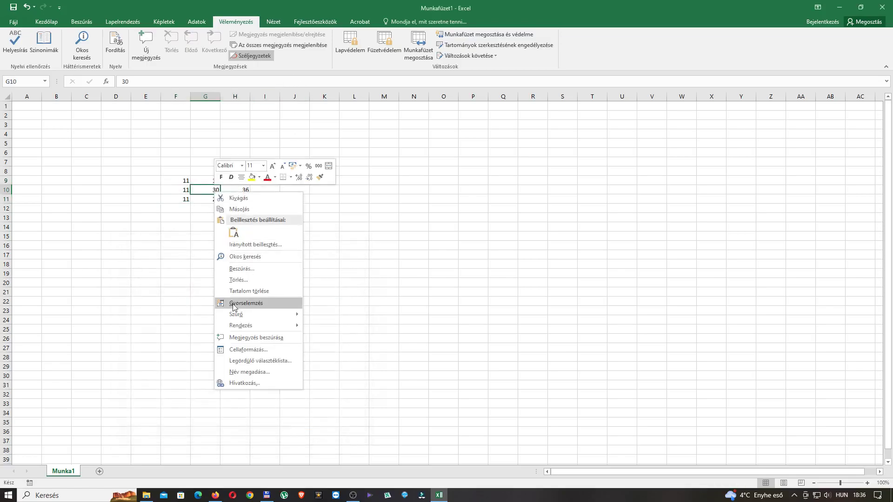
pyautogui.click(248, 353)
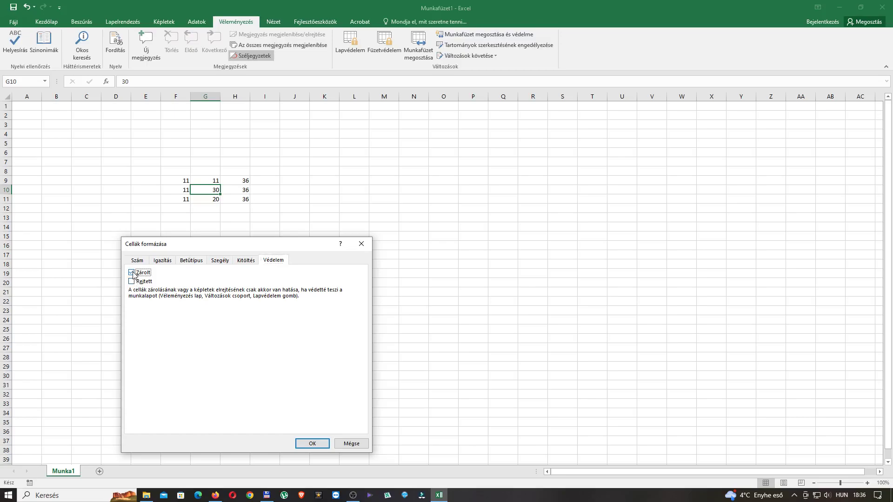
pyautogui.click(313, 444)
pyautogui.click(237, 190)
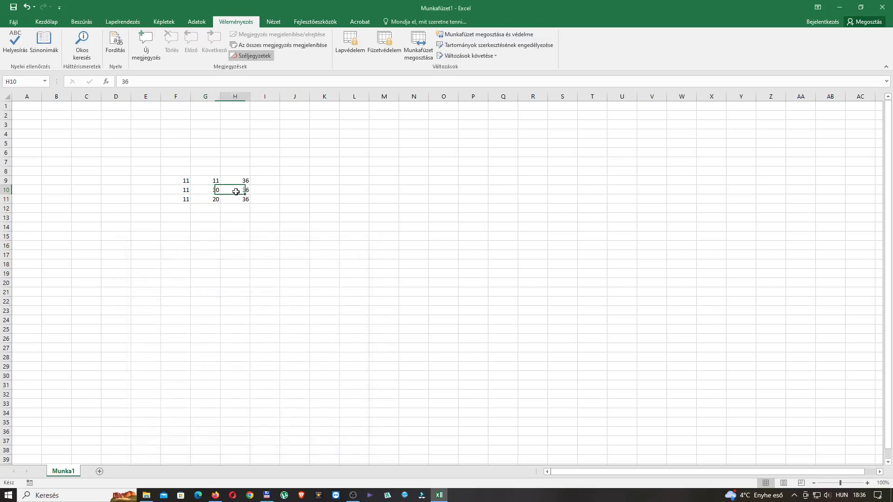
pyautogui.rightClick(235, 190)
pyautogui.click(249, 346)
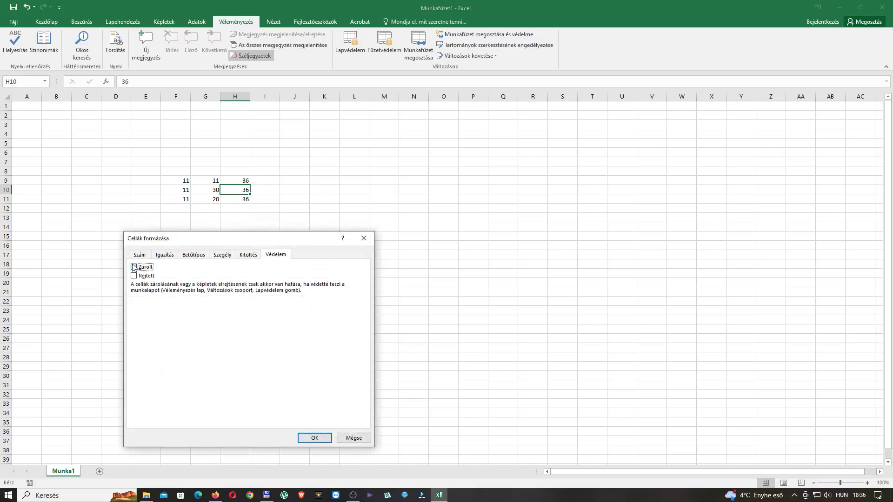
pyautogui.click(315, 438)
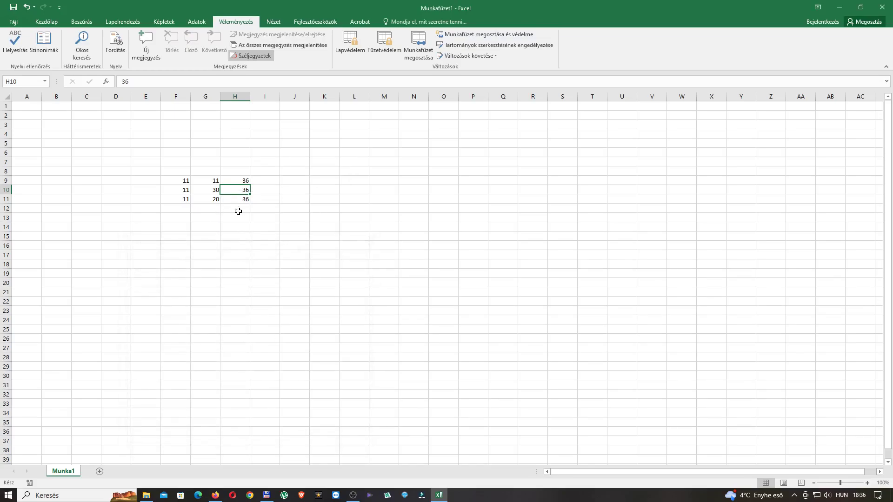
pyautogui.moveTo(237, 181); pyautogui.dragTo(239, 200)
# Step: Turn on the Locked protection setting for cells H9:H11
pyautogui.rightClick(237, 189)
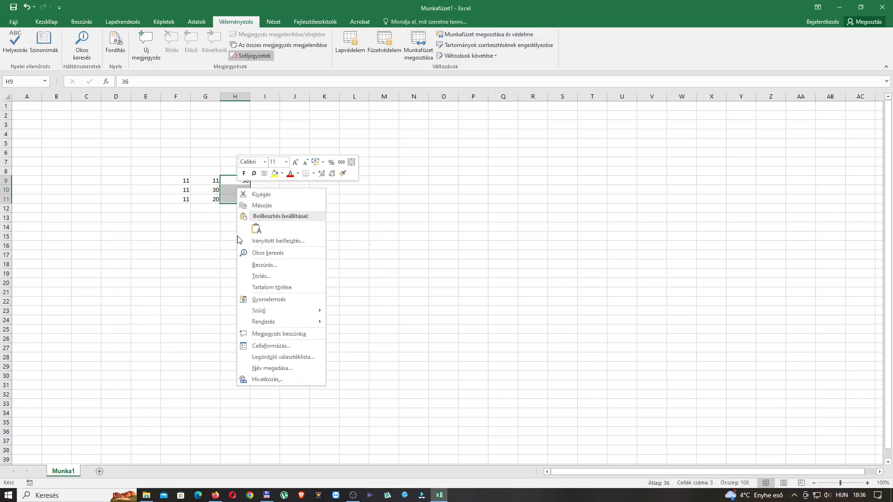
pyautogui.click(261, 346)
pyautogui.click(158, 266)
pyautogui.click(159, 266)
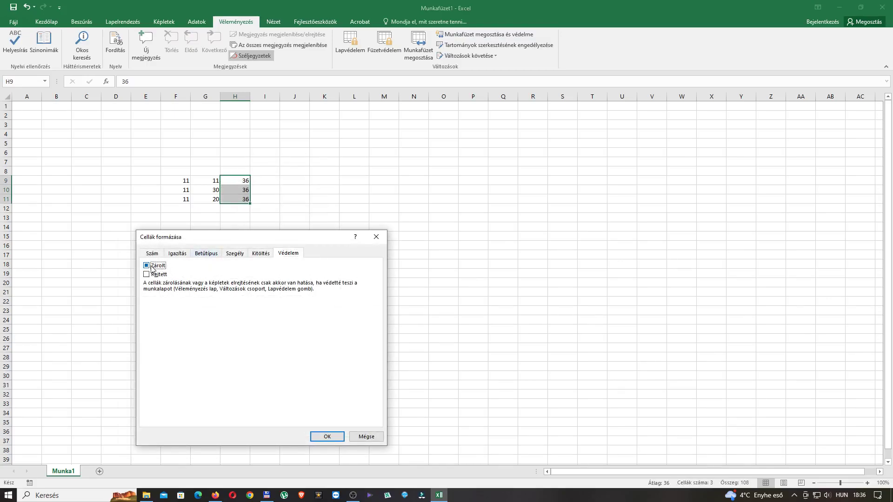
pyautogui.click(328, 437)
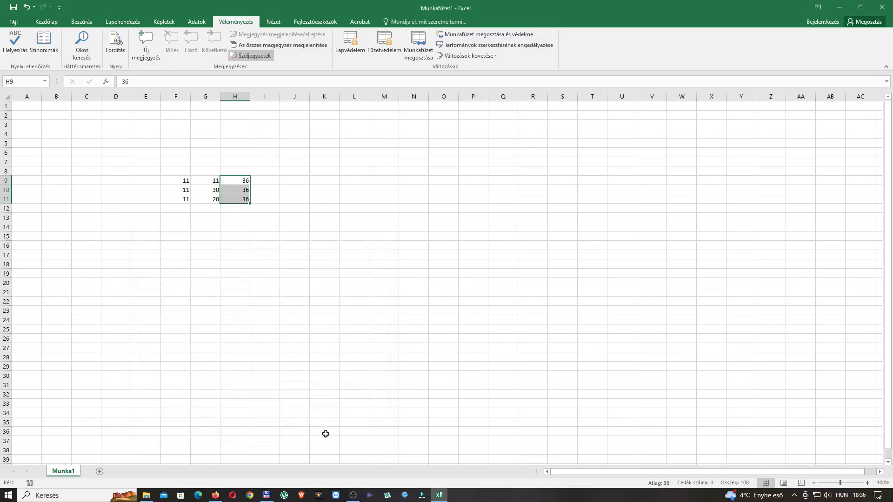
# Step: Reopen Format Cells on H9 to confirm it is still marked Locked
pyautogui.click(236, 180)
pyautogui.rightClick(236, 180)
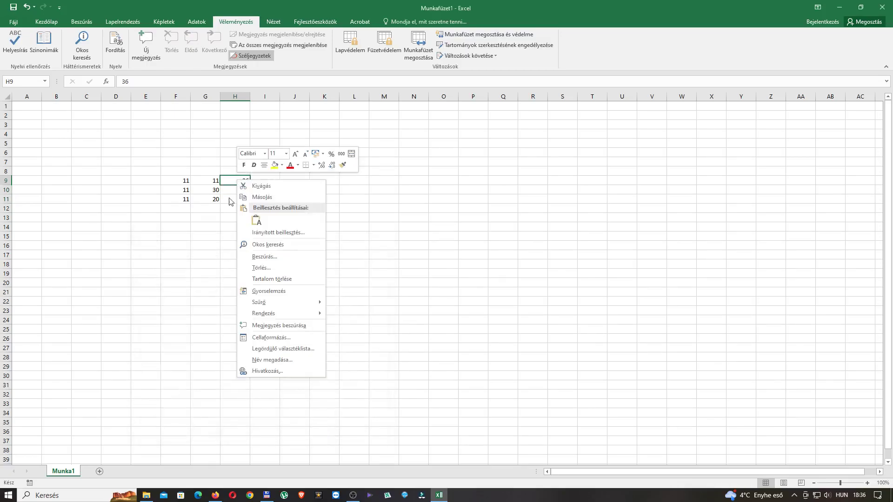
pyautogui.click(251, 337)
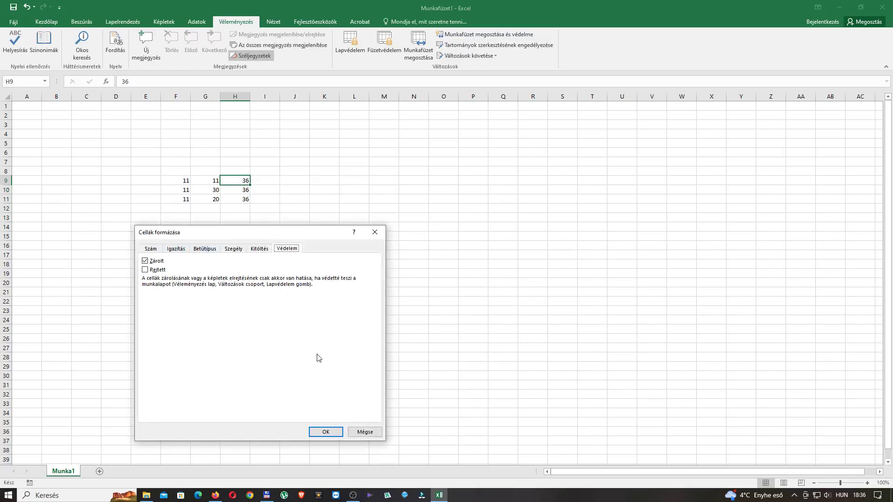
pyautogui.click(323, 431)
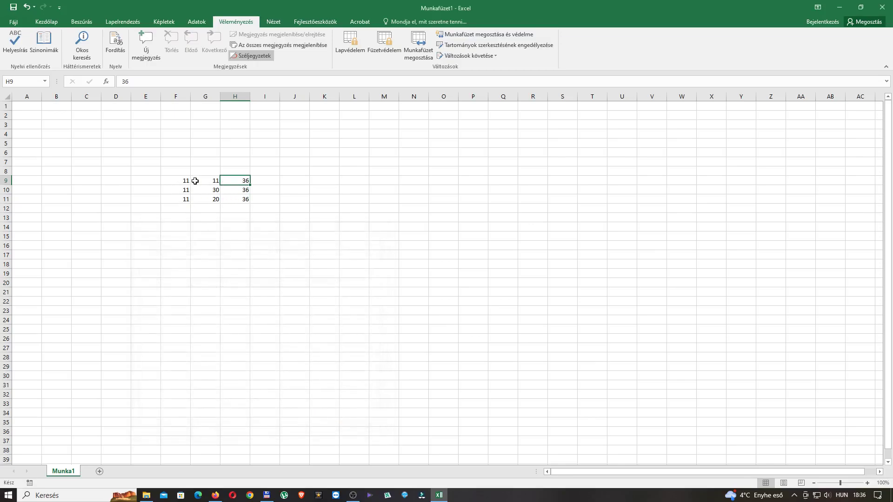
# Step: Protect the worksheet with Lapvédelem, entering a password and its confirmation
pyautogui.click(351, 41)
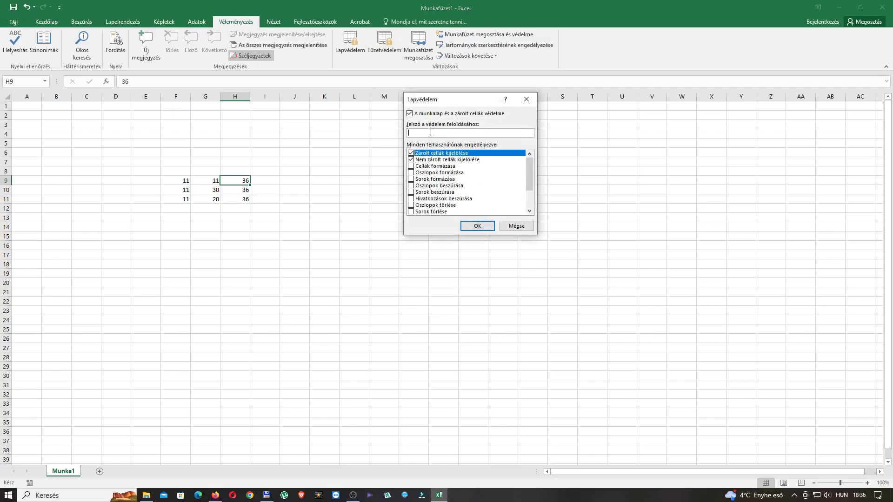
pyautogui.press('Return')
pyautogui.press('Return')
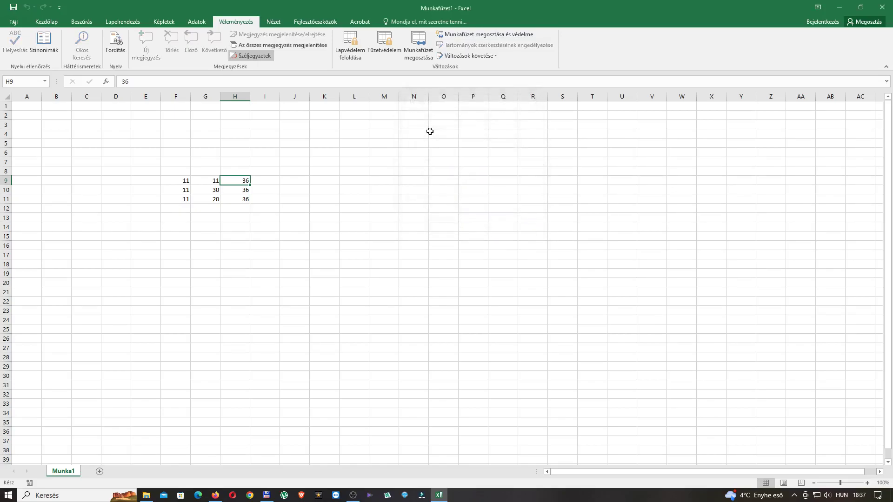
pyautogui.click(177, 184)
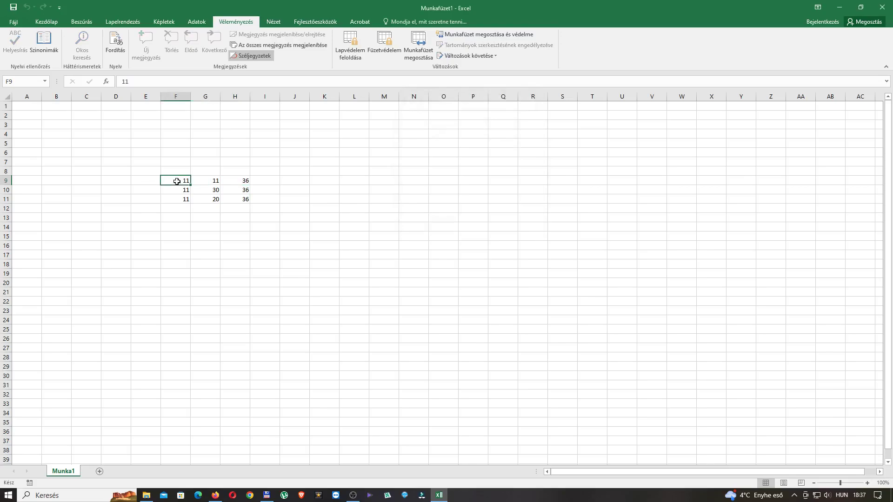
pyautogui.doubleClick(178, 184)
pyautogui.press('Return')
pyautogui.press('Tab')
pyautogui.press('F2')
pyautogui.press('Return')
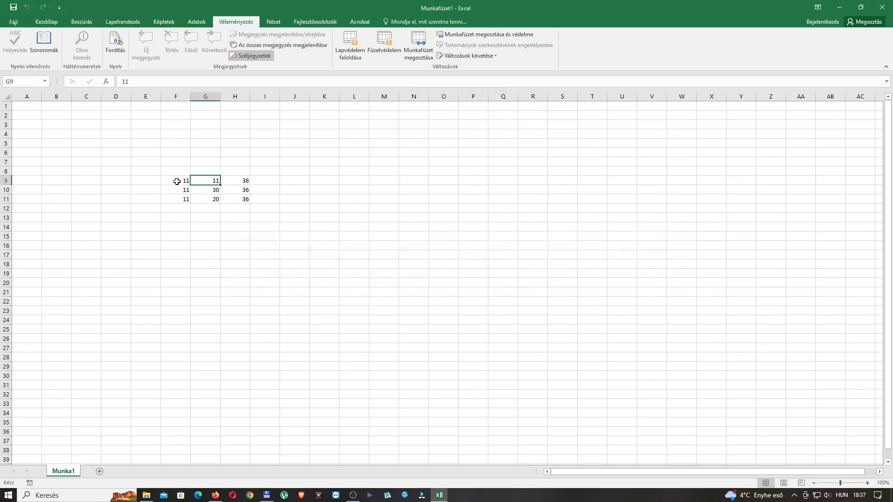
pyautogui.press('Tab')
pyautogui.press('F2')
pyautogui.press('Return')
pyautogui.press('Down')
pyautogui.press('F2')
pyautogui.press('Return')
pyautogui.press('Down')
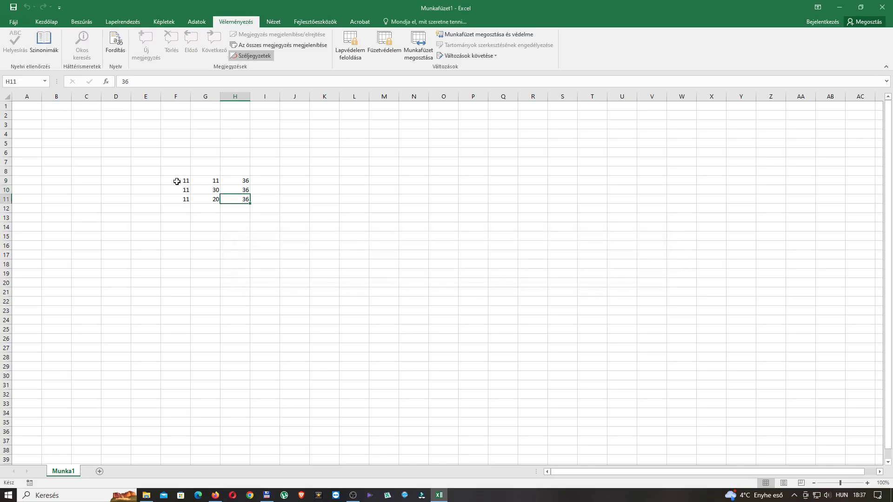
pyautogui.press('Return')
pyautogui.press('Left')
pyautogui.press('F2')
pyautogui.press('Return')
pyautogui.press('Up')
pyautogui.press('F2')
pyautogui.press('Return')
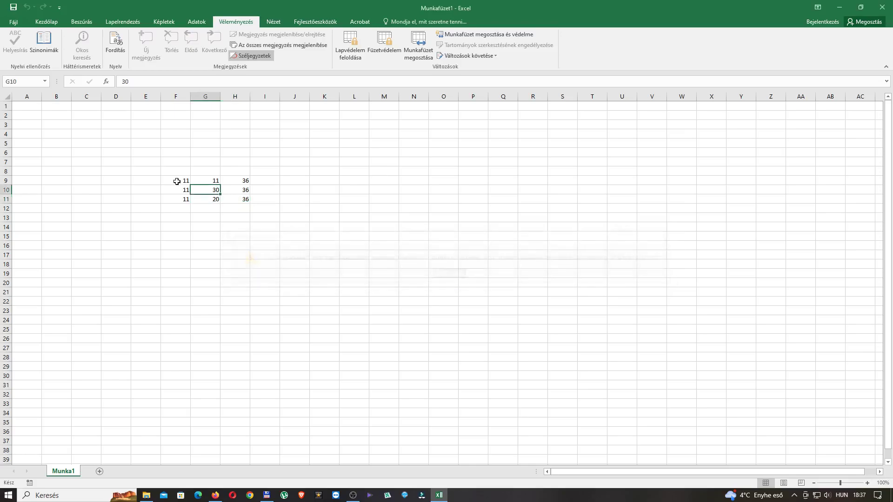
pyautogui.press('Left')
pyautogui.press('F2')
pyautogui.press('Return')
pyautogui.press('Left')
pyautogui.press('Left')
pyautogui.press('Left')
pyautogui.press('Up')
pyautogui.press('Up')
pyautogui.press('Up')
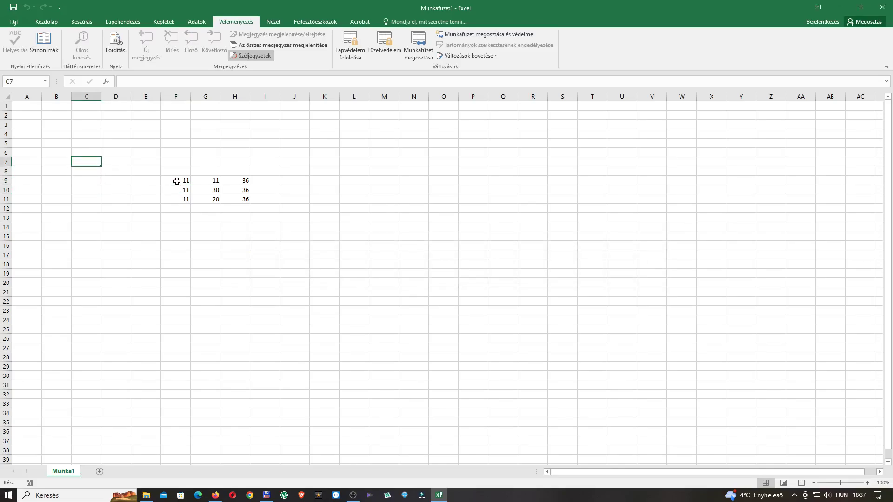
# Step: Enter 12 into each cell from C7 down to C12
pyautogui.write('12')
pyautogui.press('Return')
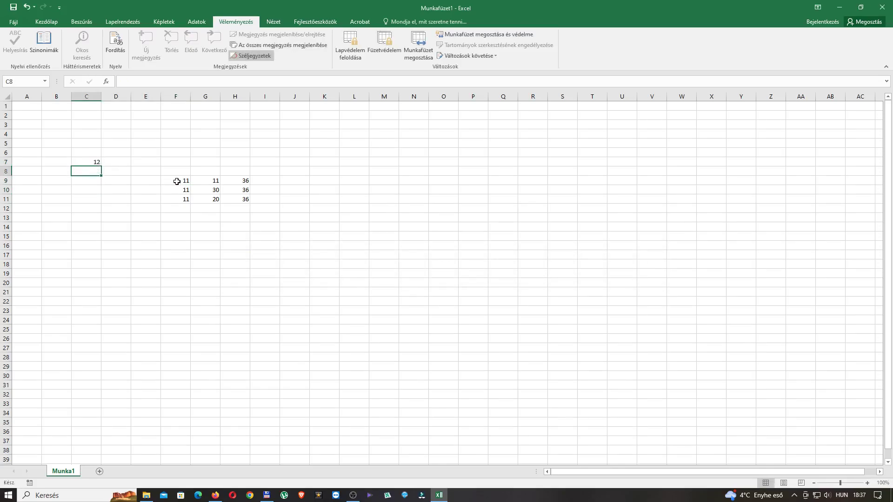
pyautogui.write('12')
pyautogui.press('Return')
pyautogui.write('12')
pyautogui.press('Return')
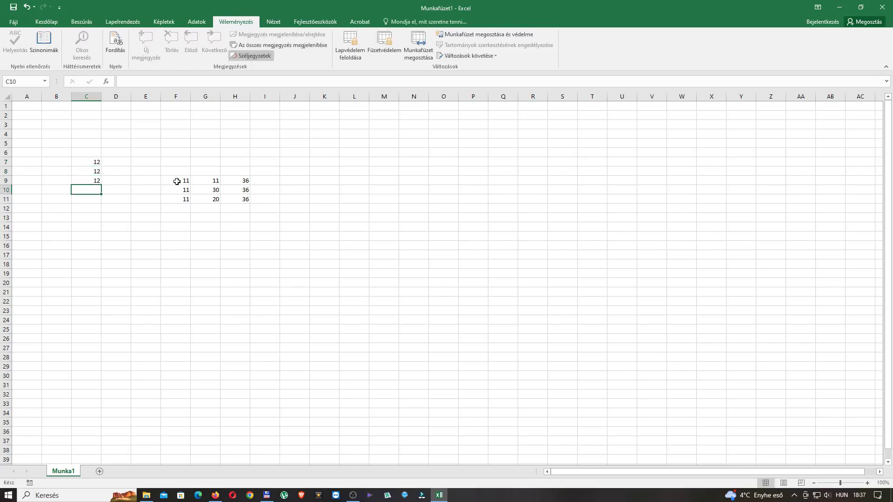
pyautogui.write('12')
pyautogui.press('Return')
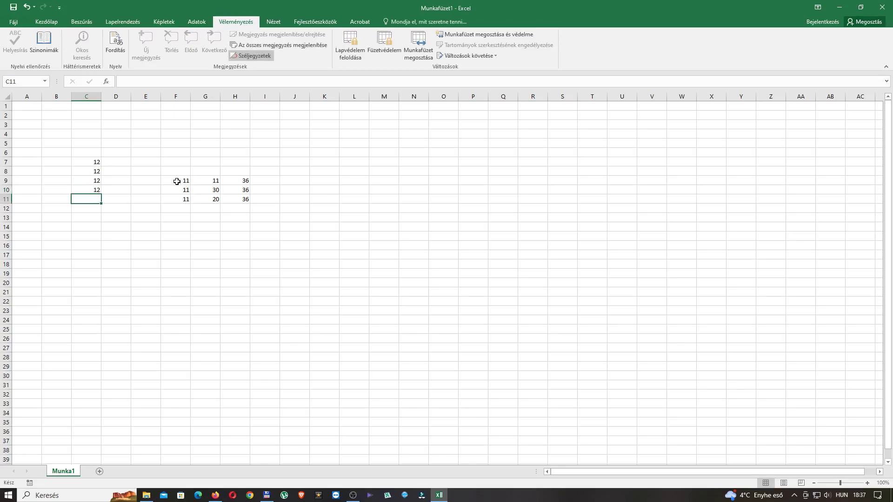
pyautogui.write('12')
pyautogui.press('Return')
pyautogui.write('12')
pyautogui.press('Return')
# Step: Try editing locked cells C13 and C6, dismissing the protected-sheet warnings
pyautogui.press('1')
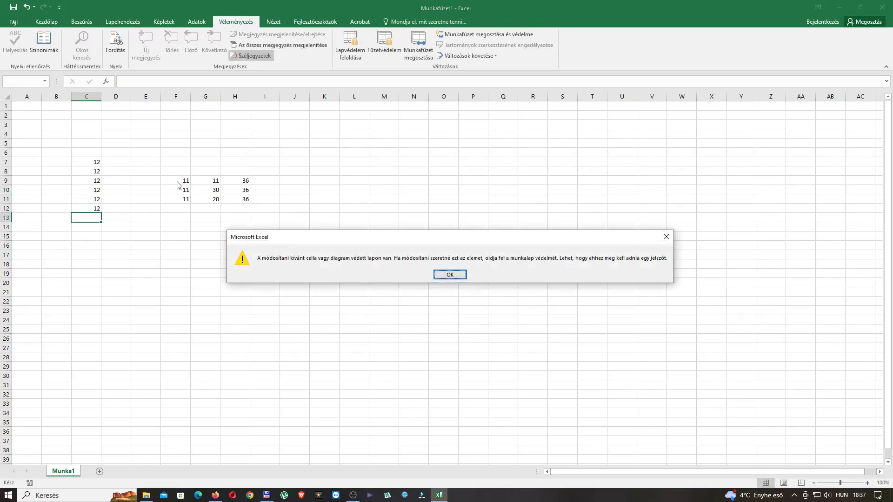
pyautogui.press('Return')
pyautogui.press('Up')
pyautogui.press('Up')
pyautogui.press('Up')
pyautogui.press('Up')
pyautogui.press('Up')
pyautogui.press('Up')
pyautogui.press('Up')
pyautogui.press('1')
pyautogui.press('Return')
pyautogui.press('Down')
pyautogui.press('Down')
pyautogui.press('Down')
pyautogui.press('Down')
pyautogui.press('Down')
pyautogui.press('Down')
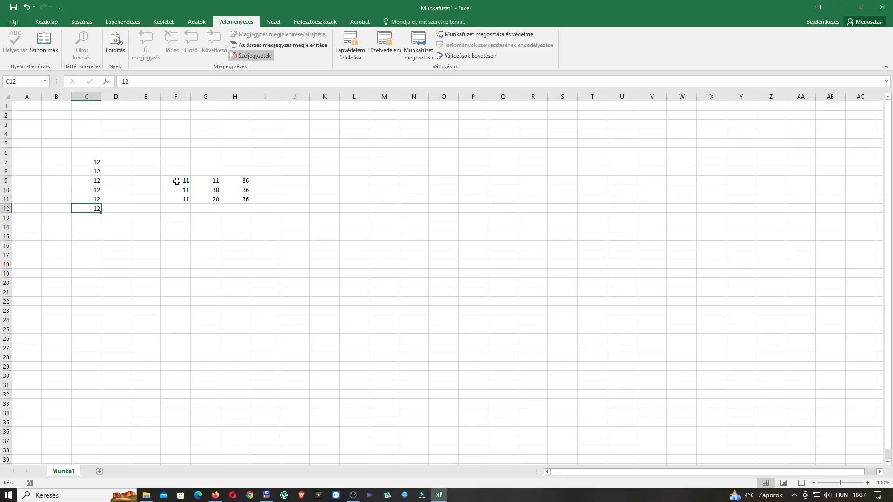
pyautogui.click(91, 154)
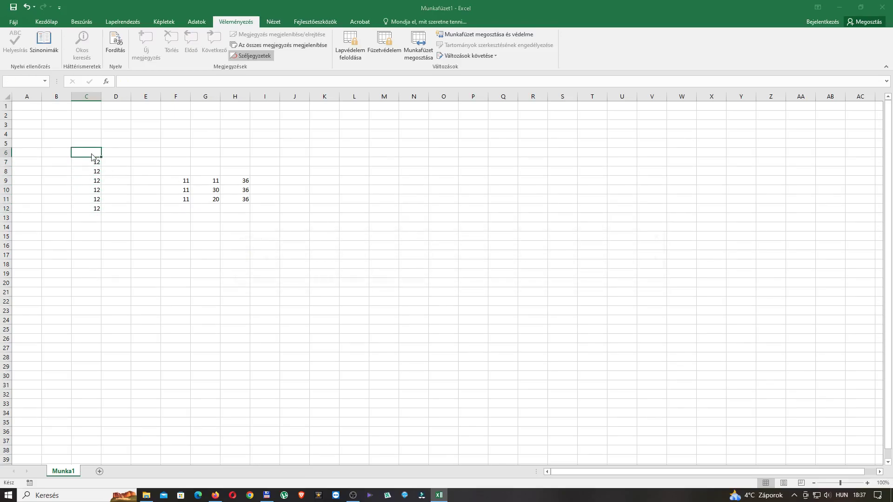
pyautogui.press('Return')
pyautogui.press('Up')
pyautogui.press('Delete')
pyautogui.press('Return')
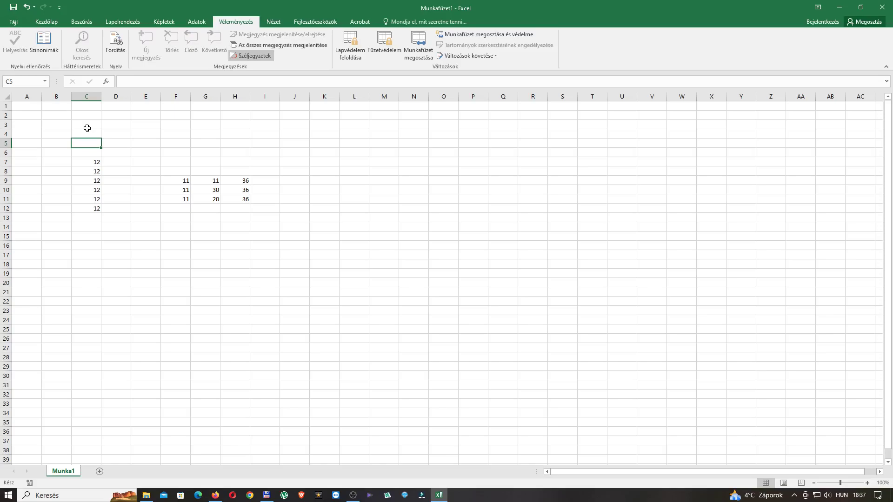
pyautogui.click(65, 130)
pyautogui.click(129, 133)
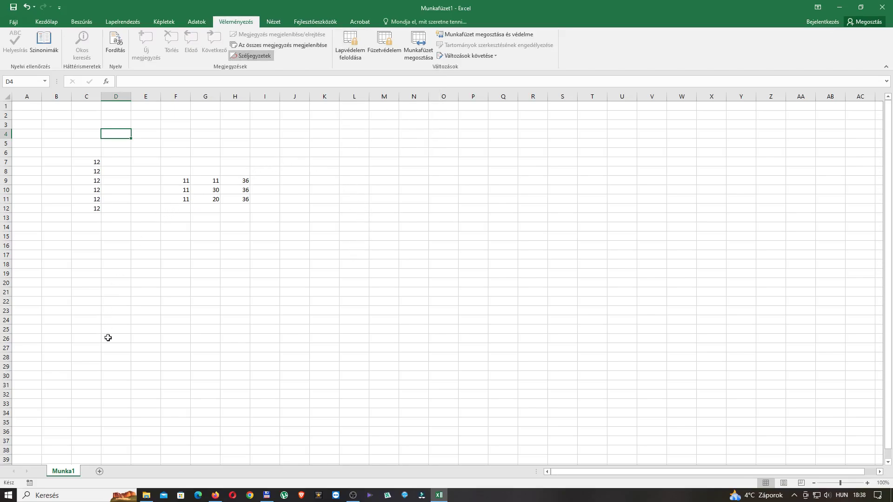
pyautogui.click(84, 161)
pyautogui.click(82, 178)
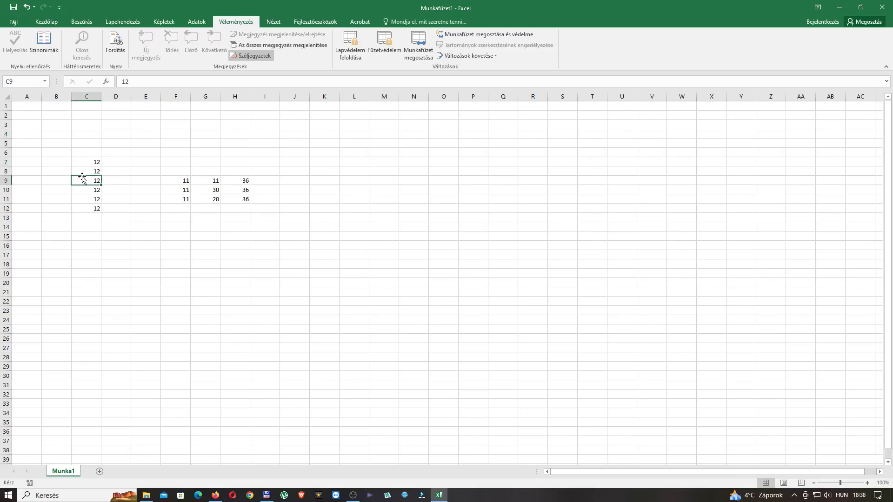
pyautogui.press('Down')
pyautogui.press('Down')
pyautogui.press('Up')
pyautogui.press('Up')
pyautogui.press('Up')
pyautogui.press('Up')
pyautogui.press('Delete')
pyautogui.press('Down')
pyautogui.press('Down')
pyautogui.press('Up')
pyautogui.press('Delete')
pyautogui.press('Down')
pyautogui.press('Down')
pyautogui.press('Down')
pyautogui.press('Delete')
pyautogui.press('Up')
pyautogui.press('Delete')
pyautogui.press('Down')
pyautogui.press('Down')
pyautogui.press('Delete')
pyautogui.press('Up')
pyautogui.press('Up')
pyautogui.press('Up')
pyautogui.press('Up')
pyautogui.press('Up')
pyautogui.write('12')
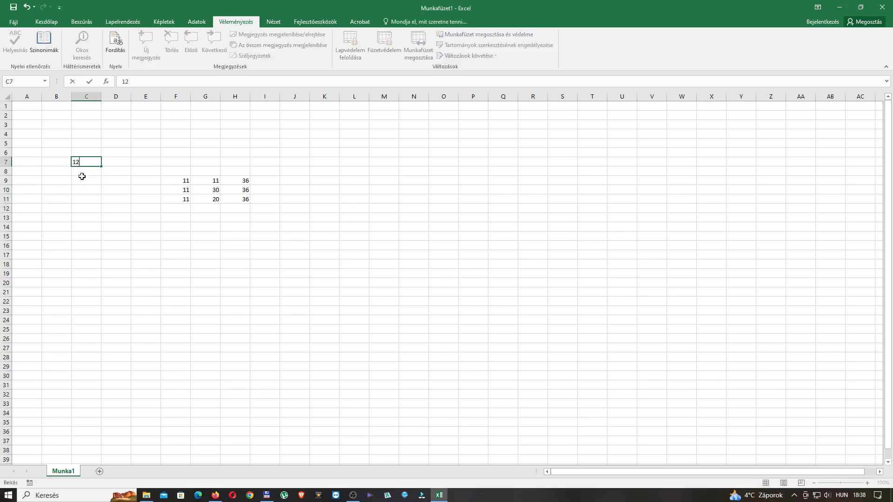
pyautogui.press('Return')
pyautogui.write('12')
pyautogui.press('Return')
pyautogui.write('12')
pyautogui.press('Return')
pyautogui.write('12')
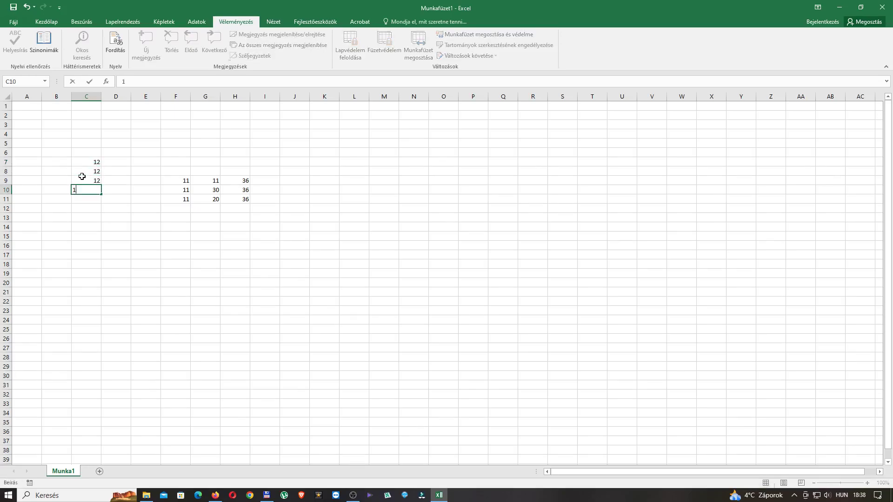
pyautogui.press('Return')
pyautogui.write('12')
pyautogui.press('Return')
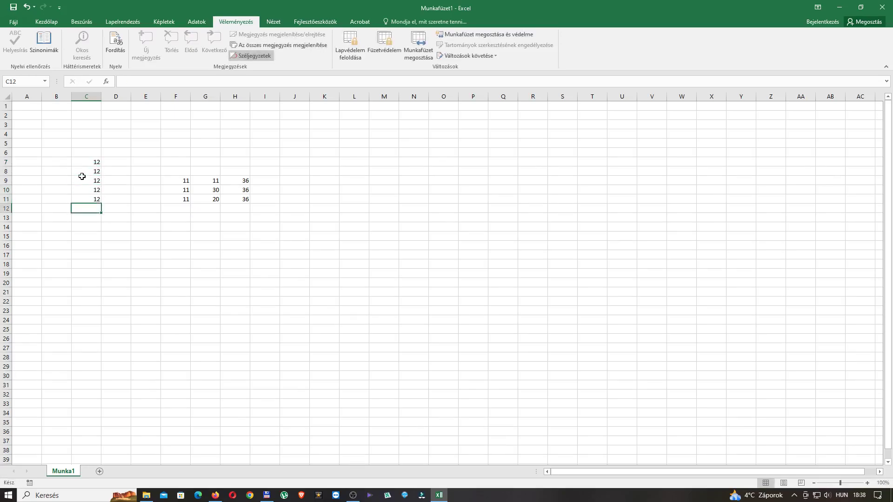
pyautogui.write('12')
pyautogui.press('Return')
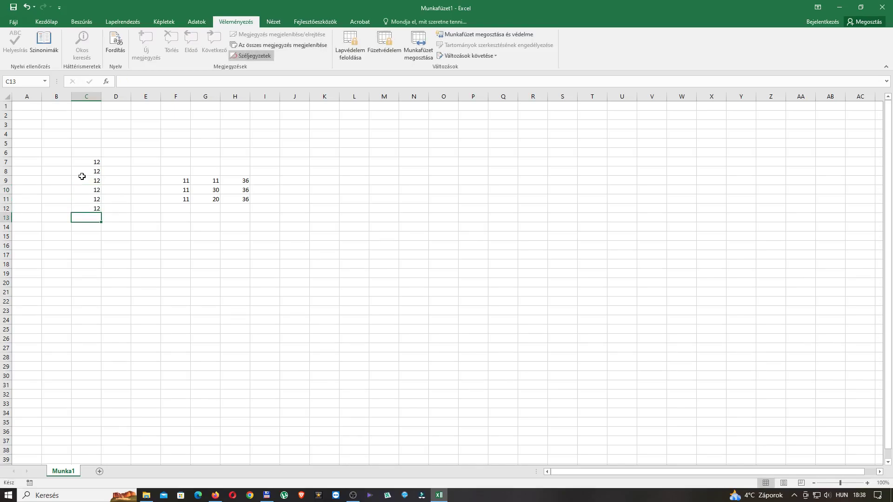